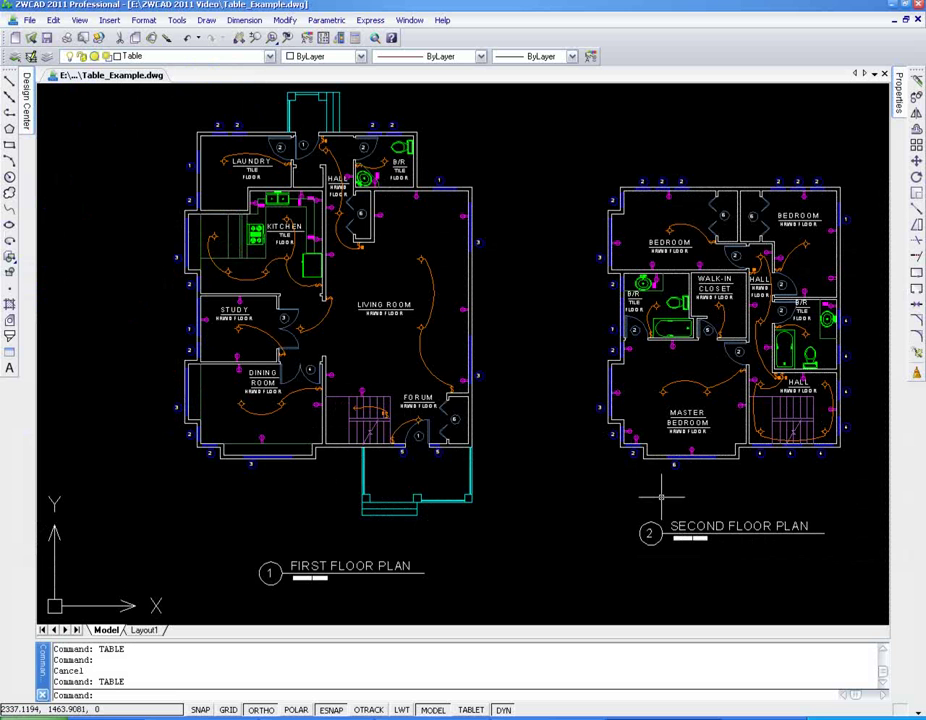
- Bring the Door Schedule into view and pin the Properties panel open
mouse_move(866, 601)
middle_mouse_down()
mouse_move(124, 589)
mouse_move(138, 585)
middle_mouse_up()
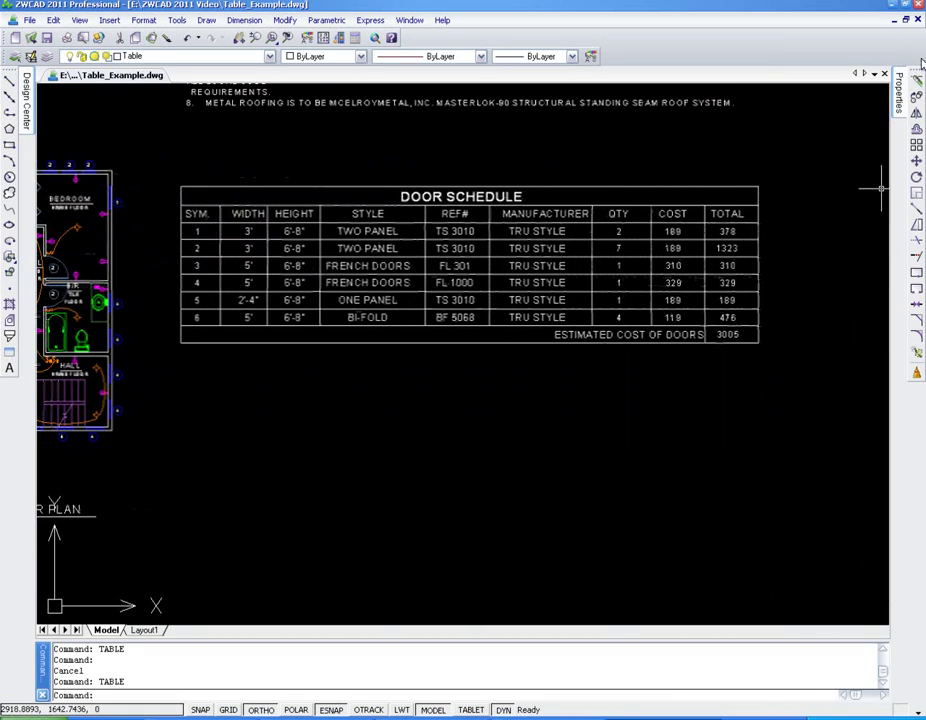
mouse_move(900, 88)
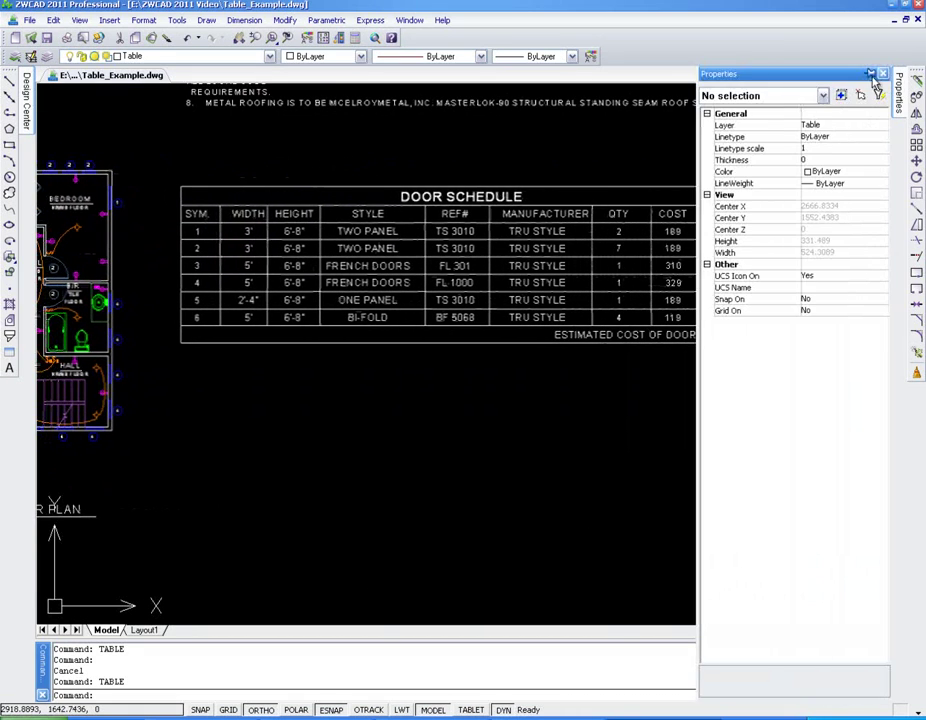
left_click(871, 73)
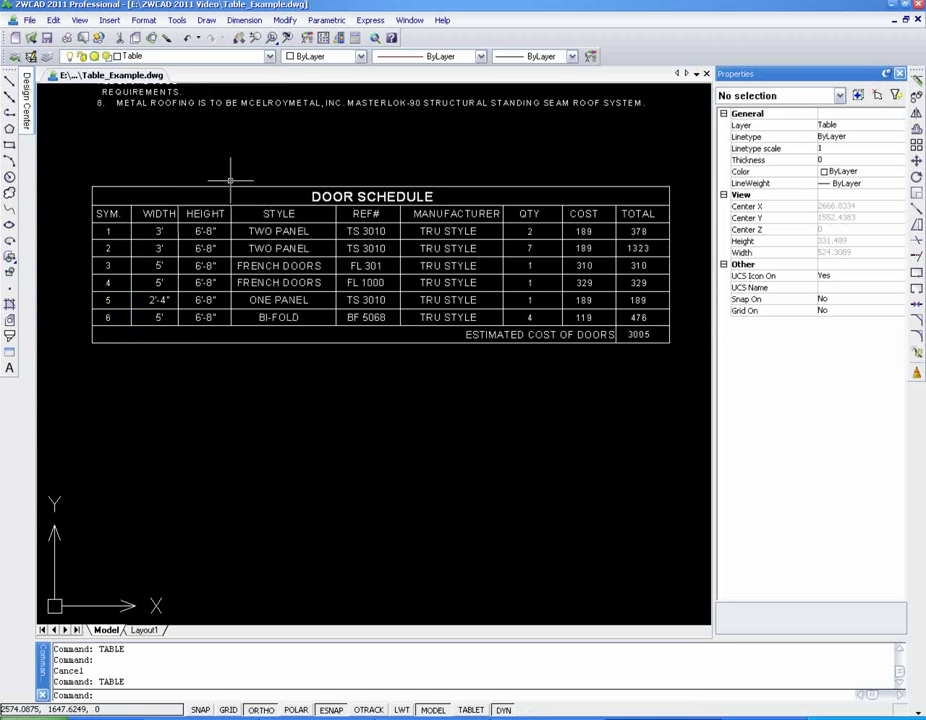
- Inspect the title outline, title text and a vertical line; they are separate objects
left_click(236, 186)
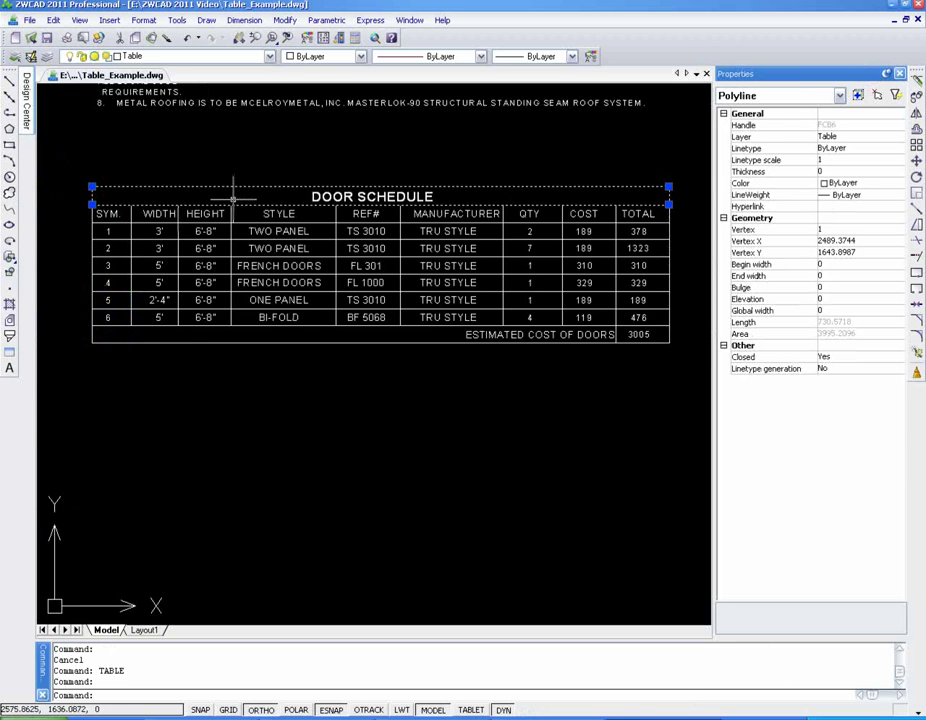
key("Escape")
left_click(313, 192)
key("Escape")
left_click(320, 196)
left_click(335, 265)
key("Escape")
left_click(377, 462)
left_click(289, 441)
key("Escape")
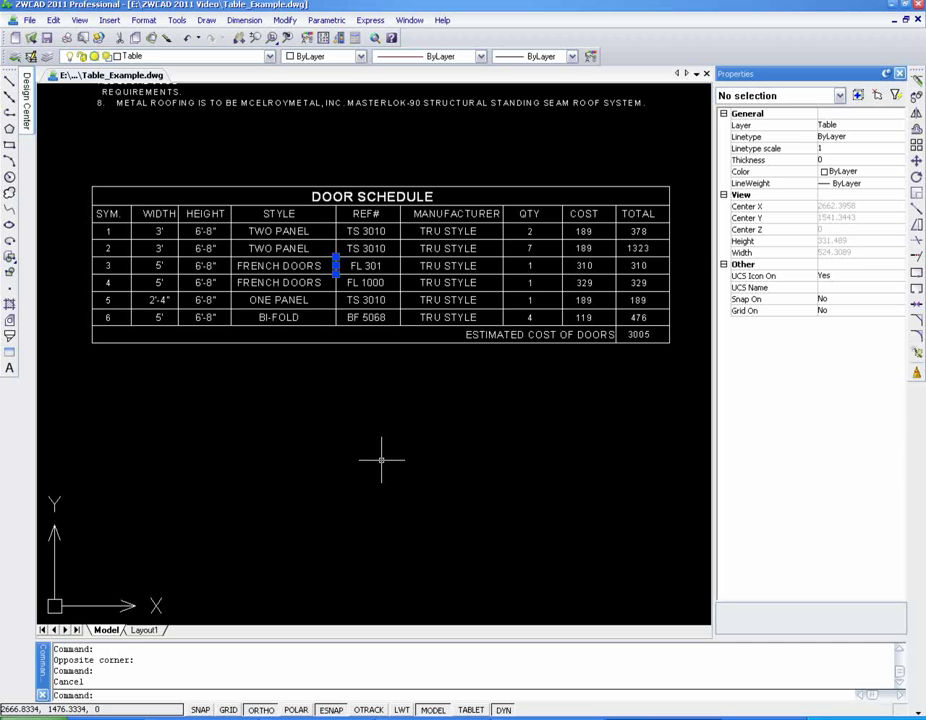
- Use the TABLE command to import a table from the Door sheet of Door_Shedule.xls
type("table")
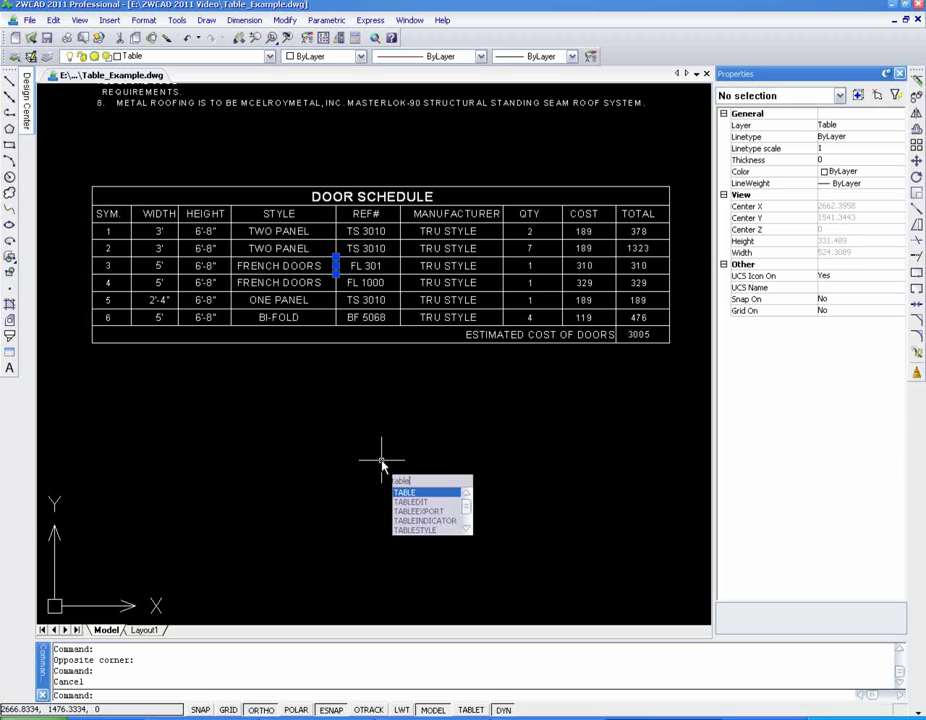
key("Return")
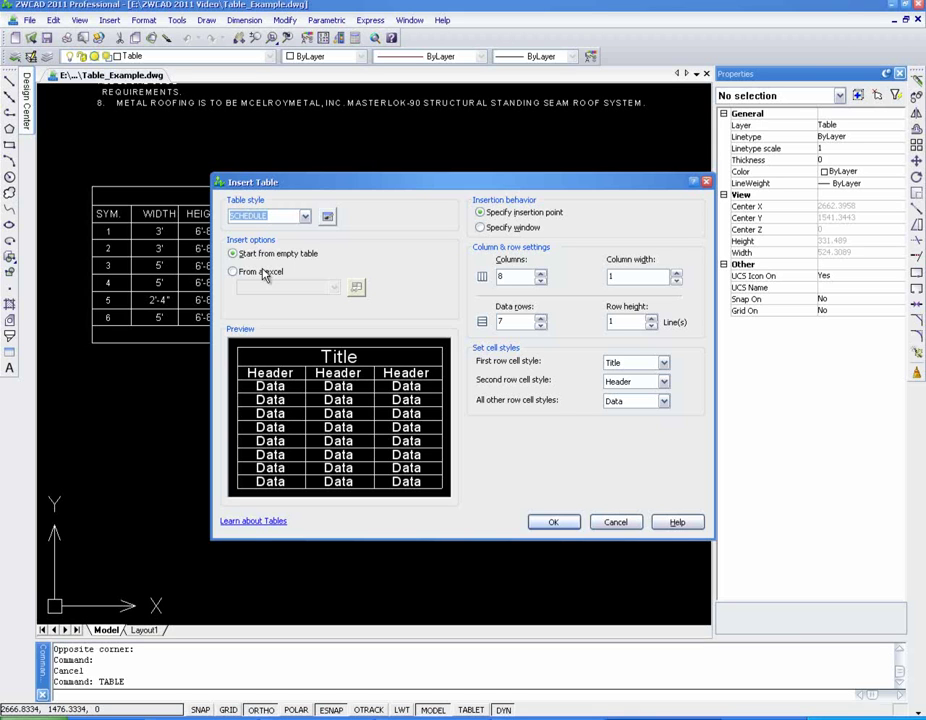
left_click(234, 272)
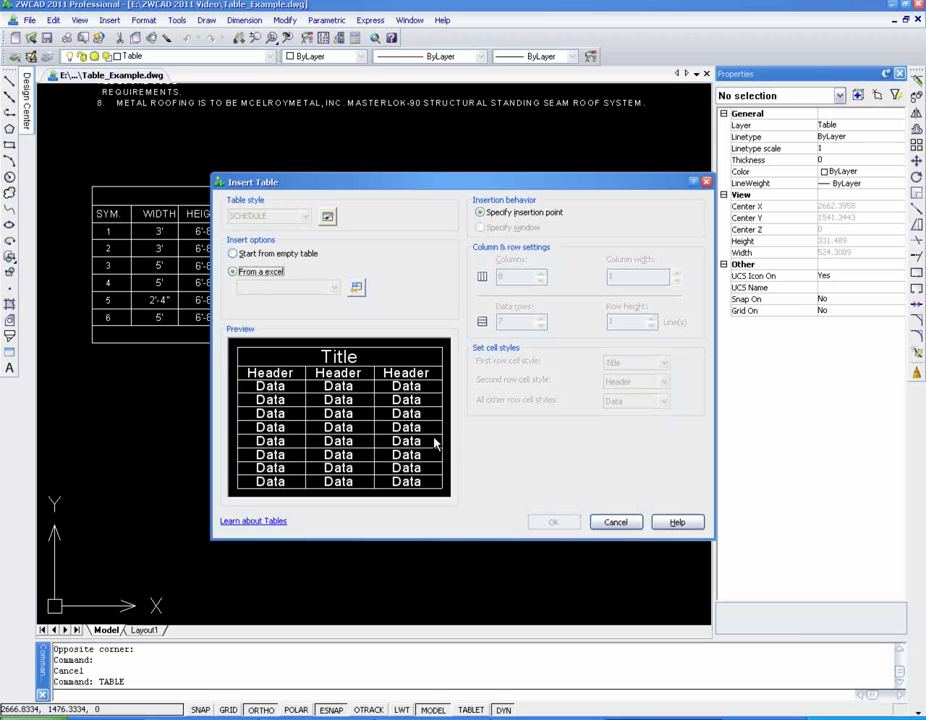
left_click(356, 288)
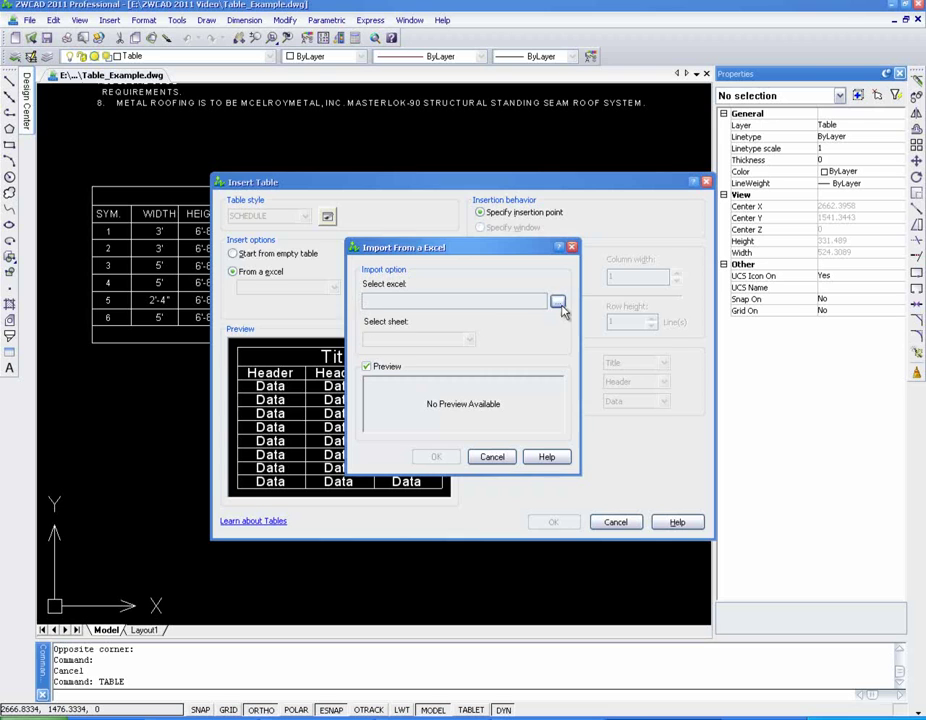
left_click(559, 303)
double_click(364, 263)
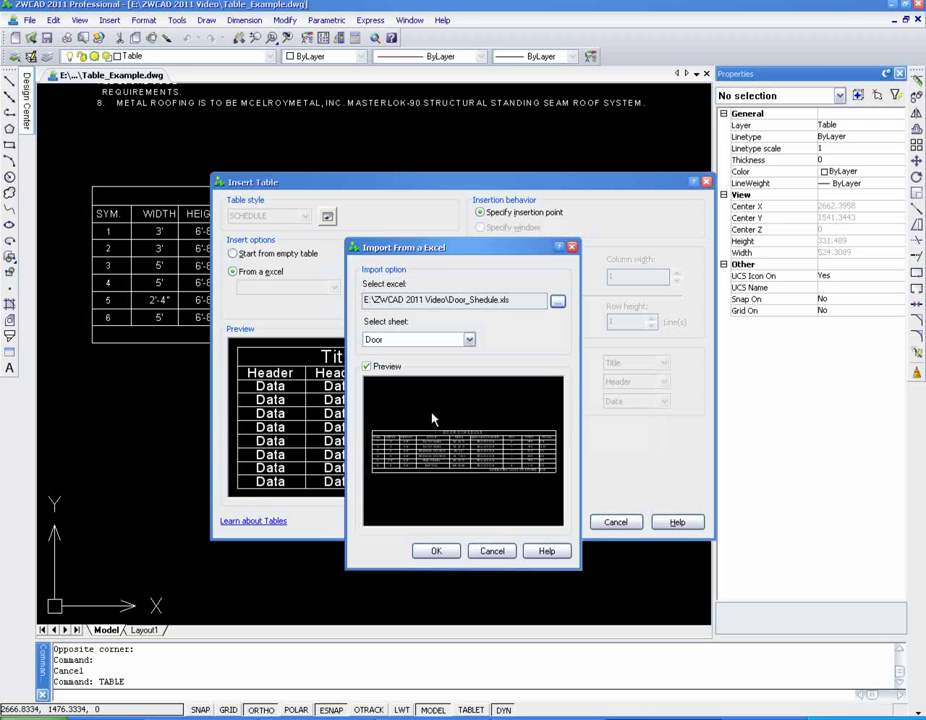
left_click(447, 559)
- Insert the imported Door Schedule below the original table
left_click(553, 523)
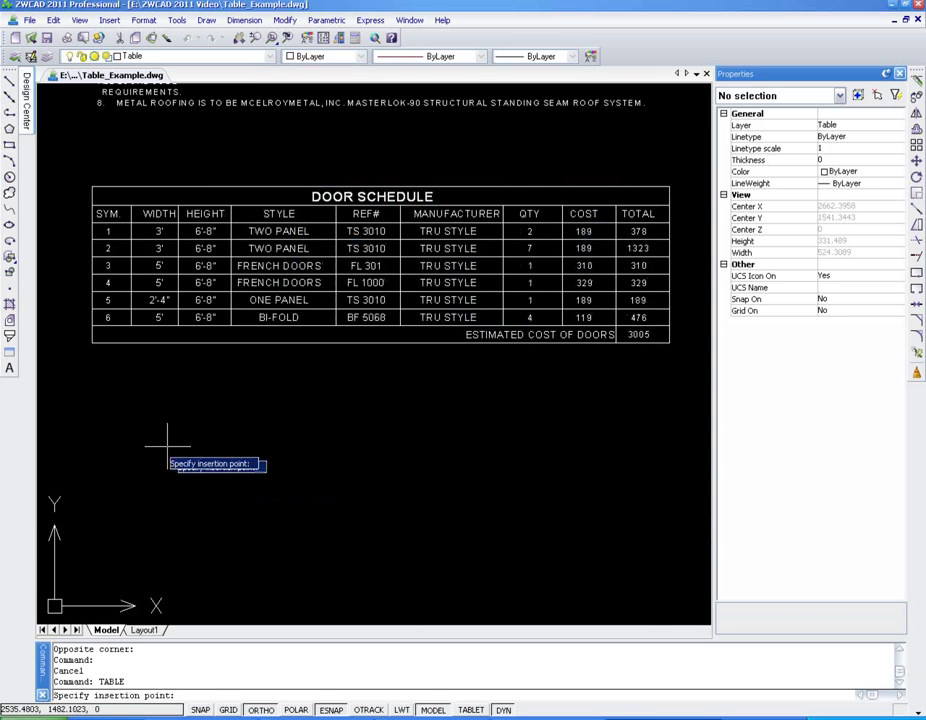
left_click(97, 403)
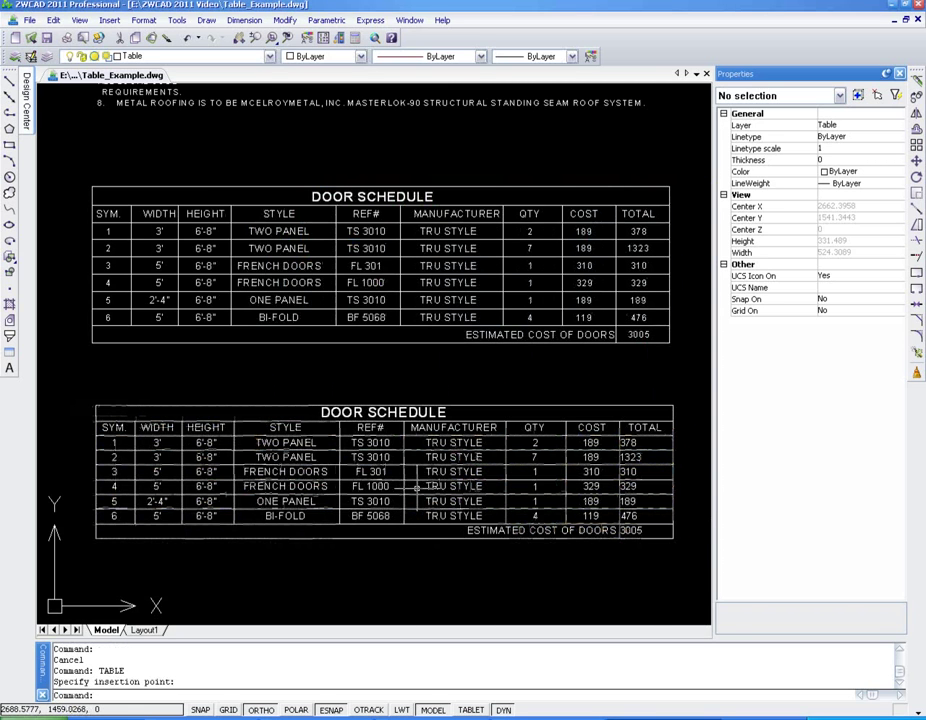
left_click(125, 405)
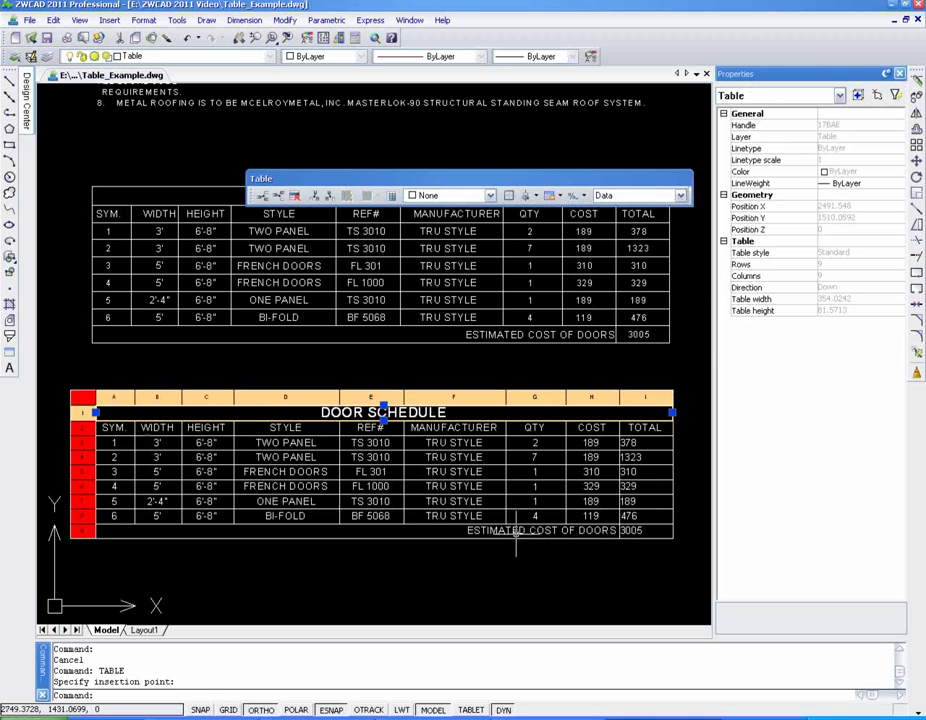
- Set the TOTAL column cells, 378 down to 3005, to Middle Center alignment
left_click(640, 443)
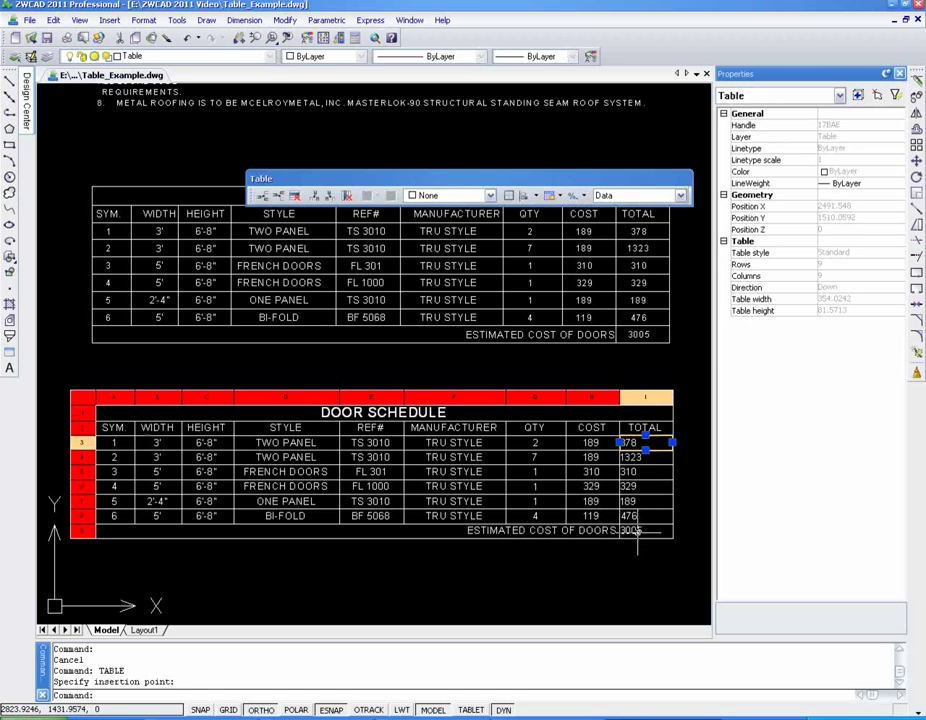
left_click(632, 530, "shift")
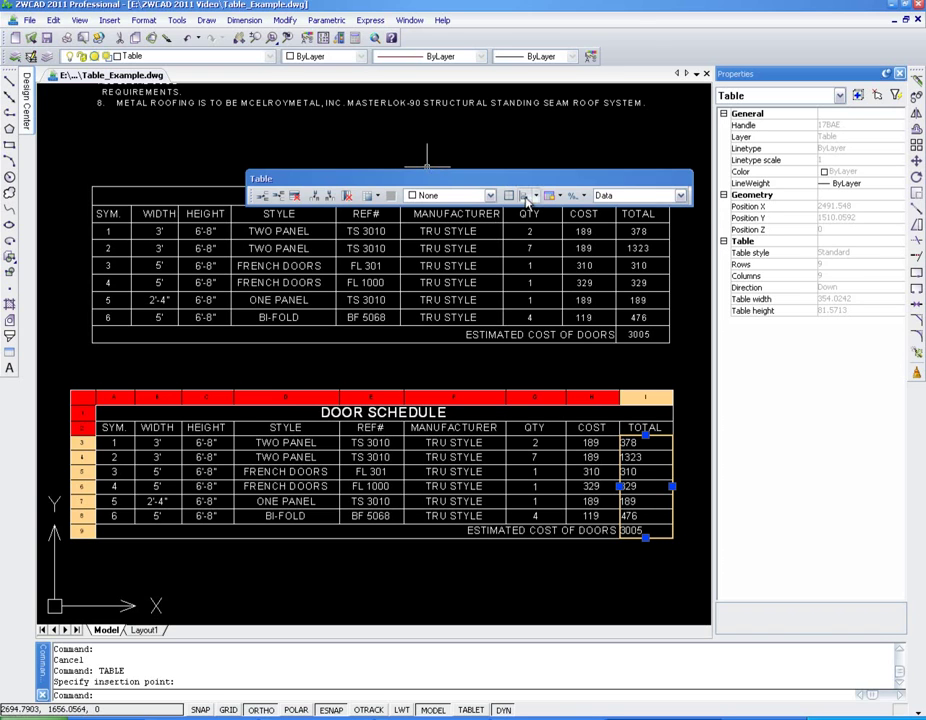
left_click(537, 199)
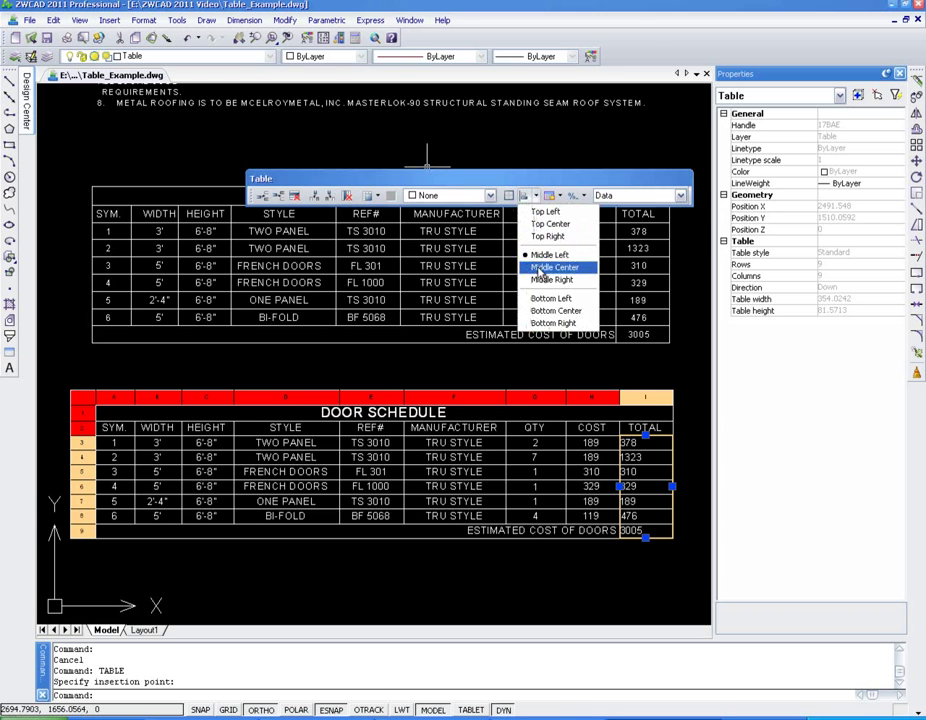
left_click(546, 267)
- Insert empty rows above and below BI-FOLD and empty columns on both sides of STYLE
key("Escape")
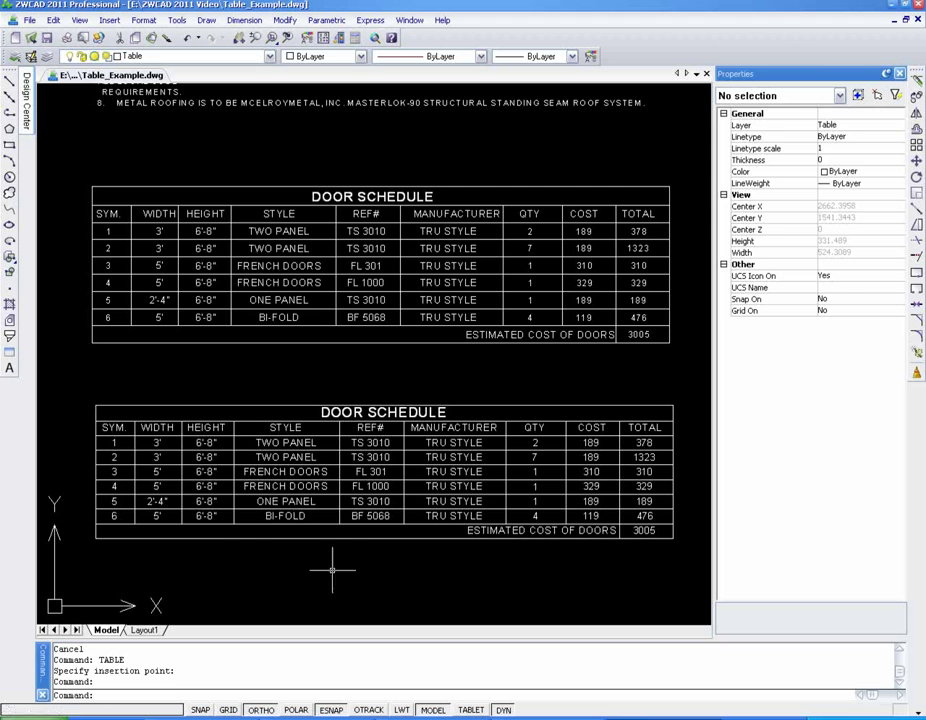
left_click(287, 516)
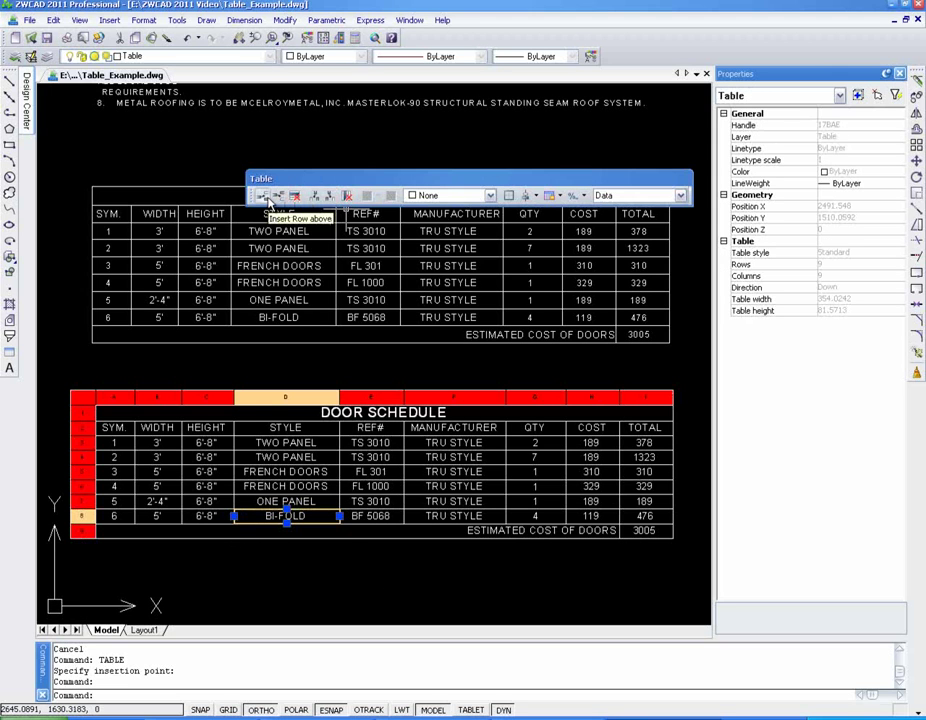
left_click(264, 196)
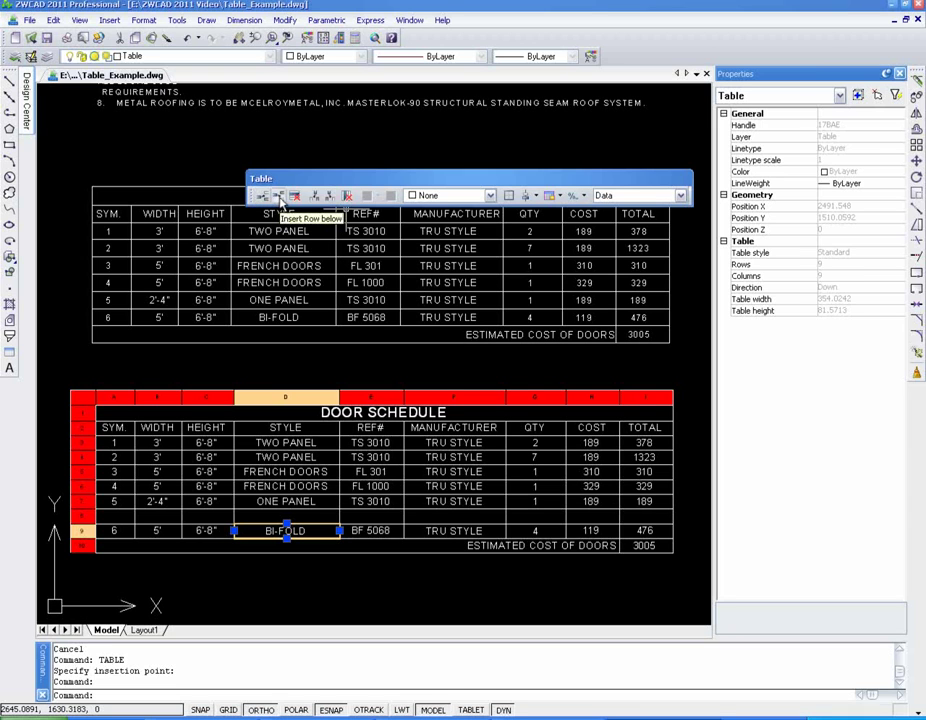
left_click(281, 196)
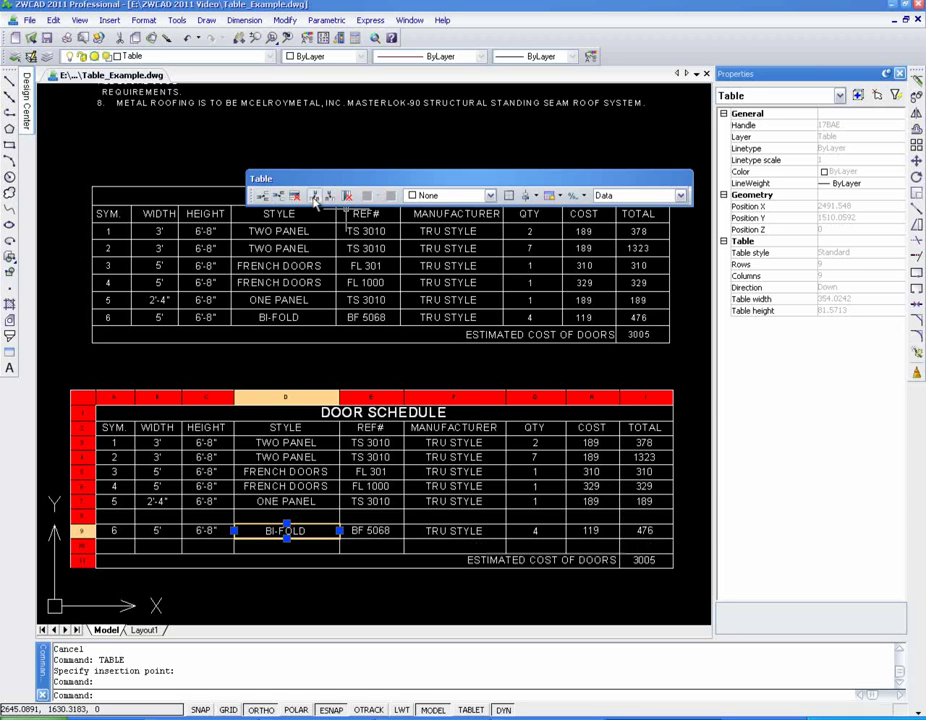
left_click(315, 197)
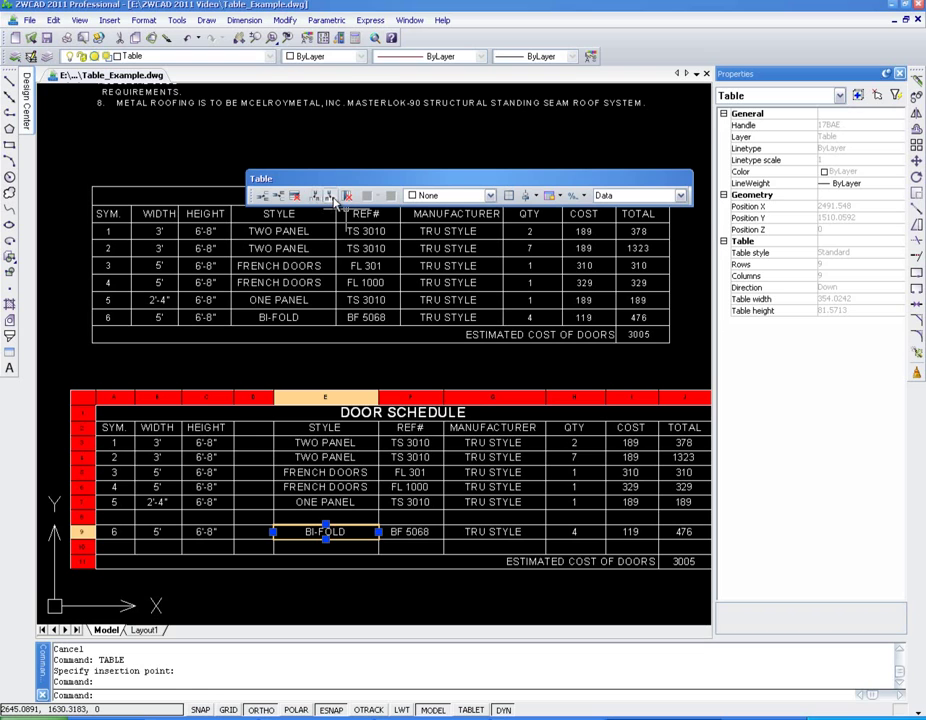
left_click(336, 197)
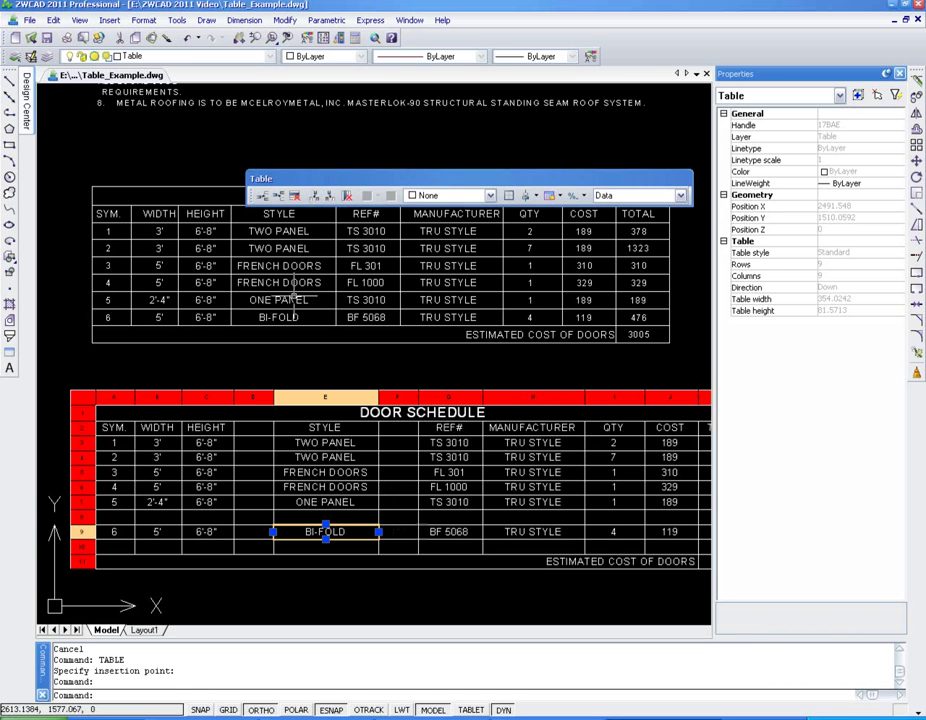
- Delete the empty rows around BI-FOLD and the empty columns beside STYLE
left_click(250, 516)
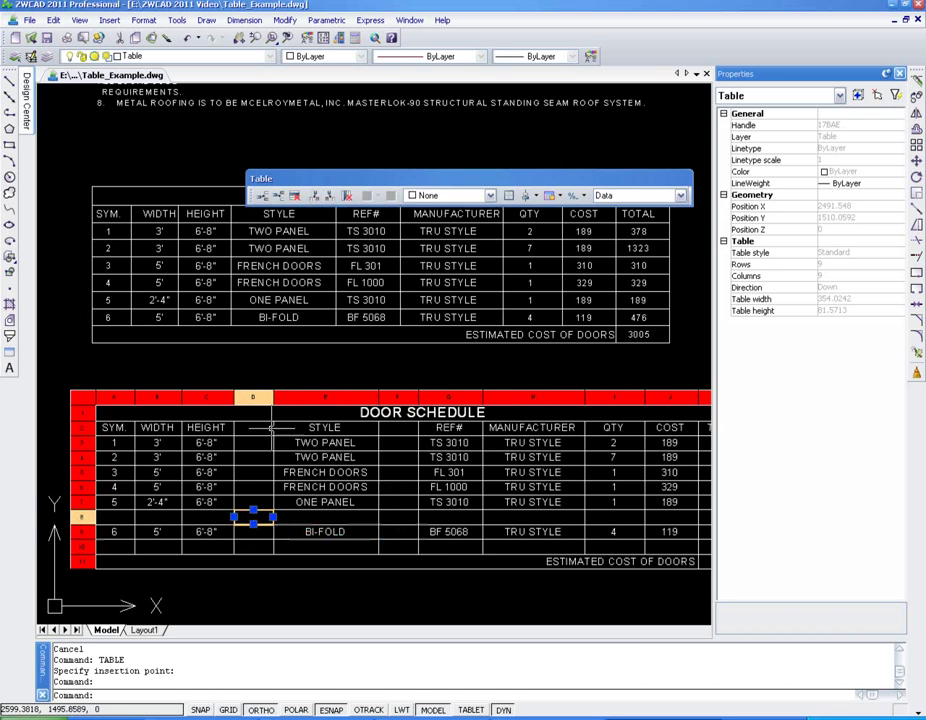
left_click(295, 196)
key("Down")
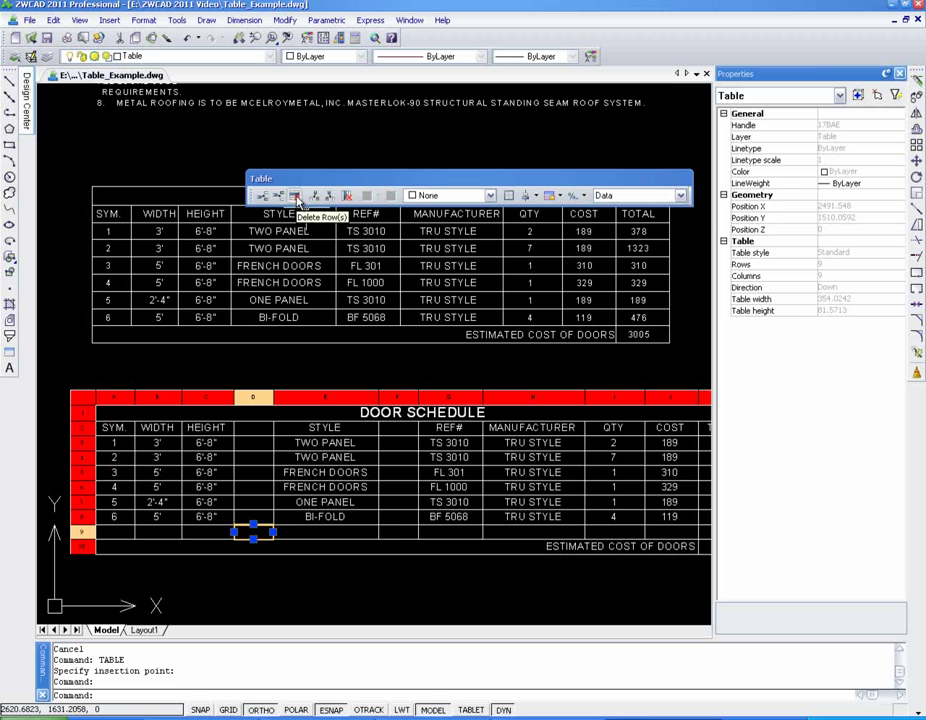
left_click(296, 197)
left_click(258, 501)
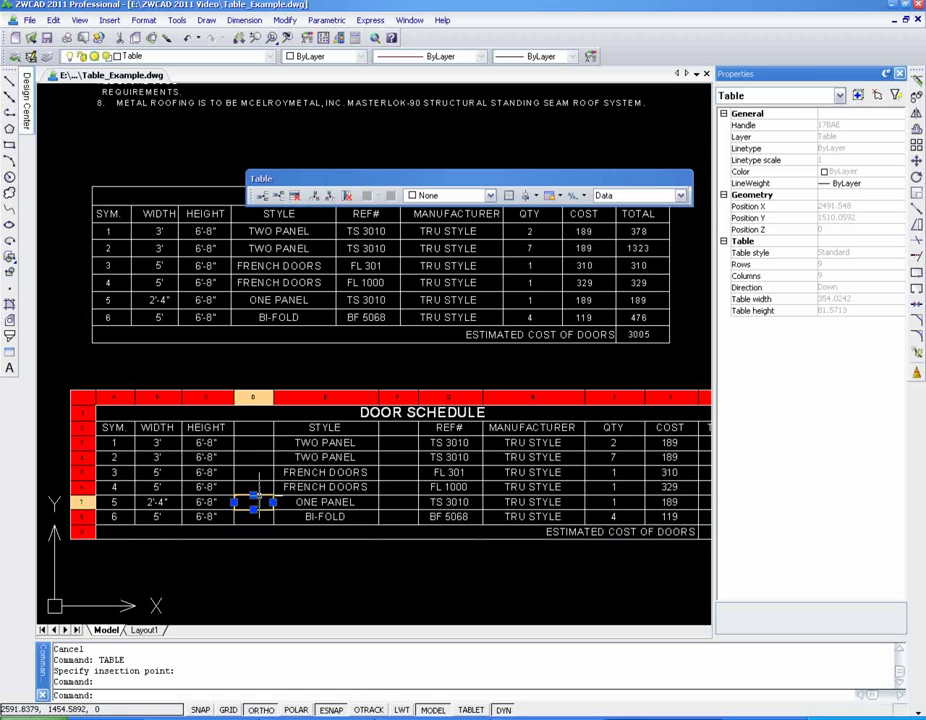
left_click(348, 197)
left_click(358, 490)
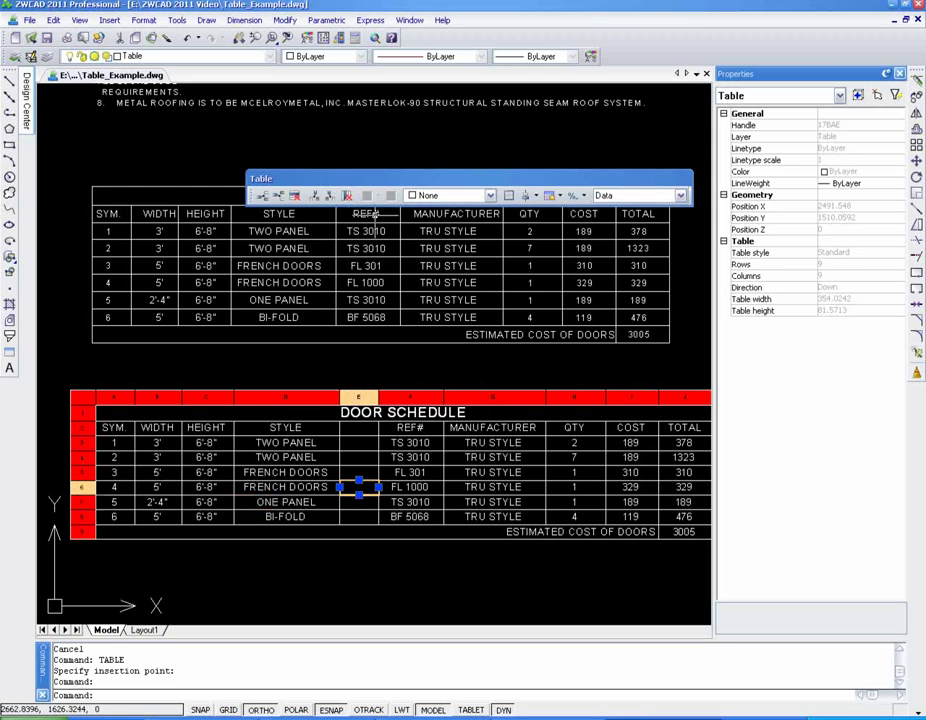
left_click(348, 196)
key("Escape")
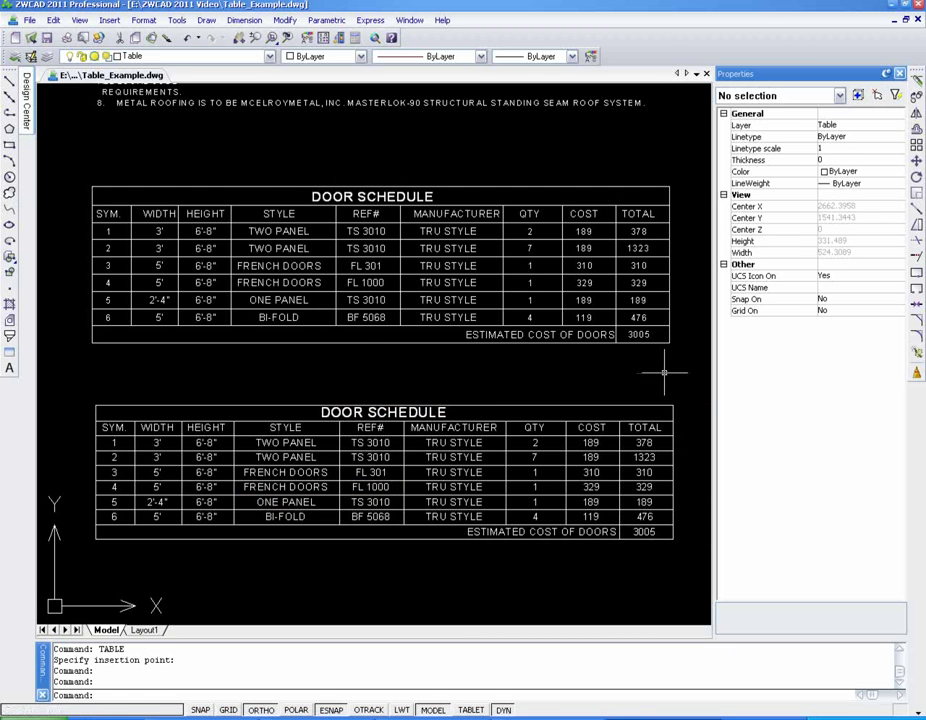
- Window-select the upper original Door Schedule and delete it
left_click(679, 354)
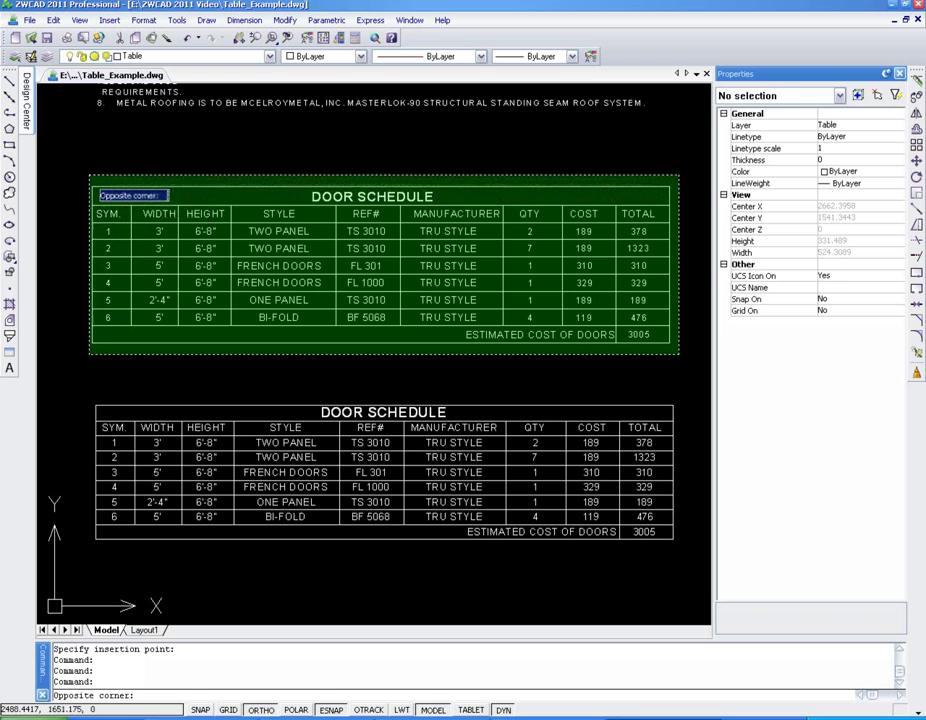
left_click(89, 180)
key("Delete")
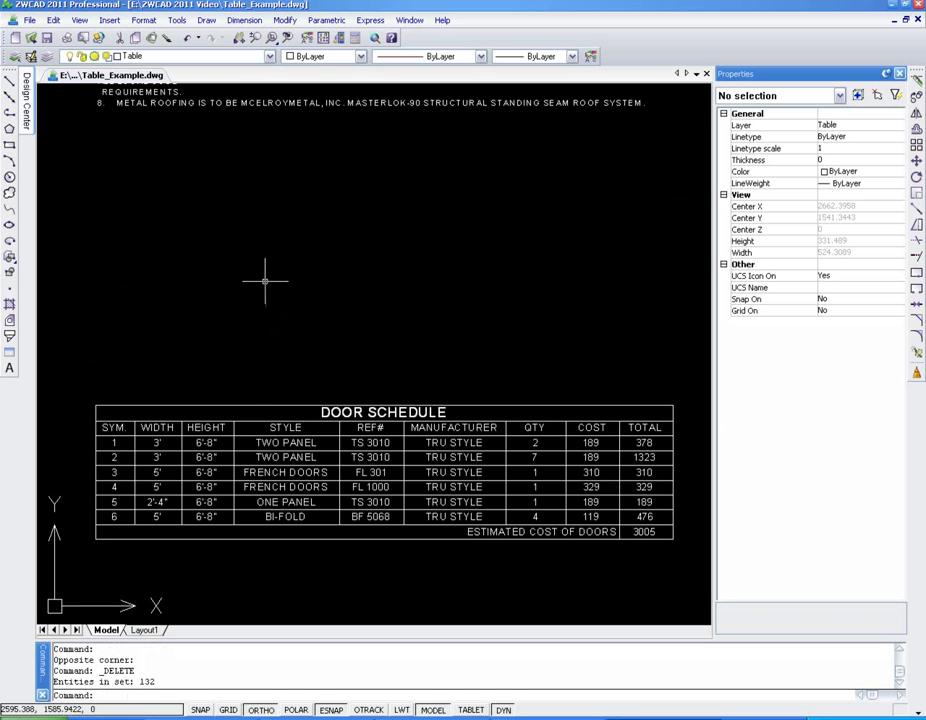
- Modify the SCHEDULE table style so its Title text height is 6.35
type("tabl")
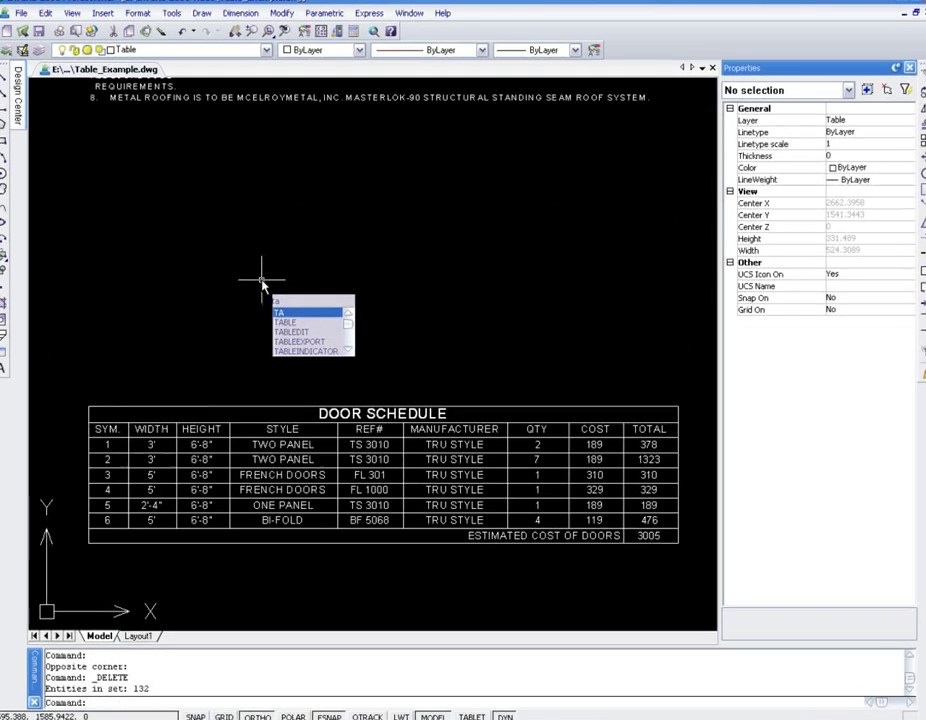
type("estyle")
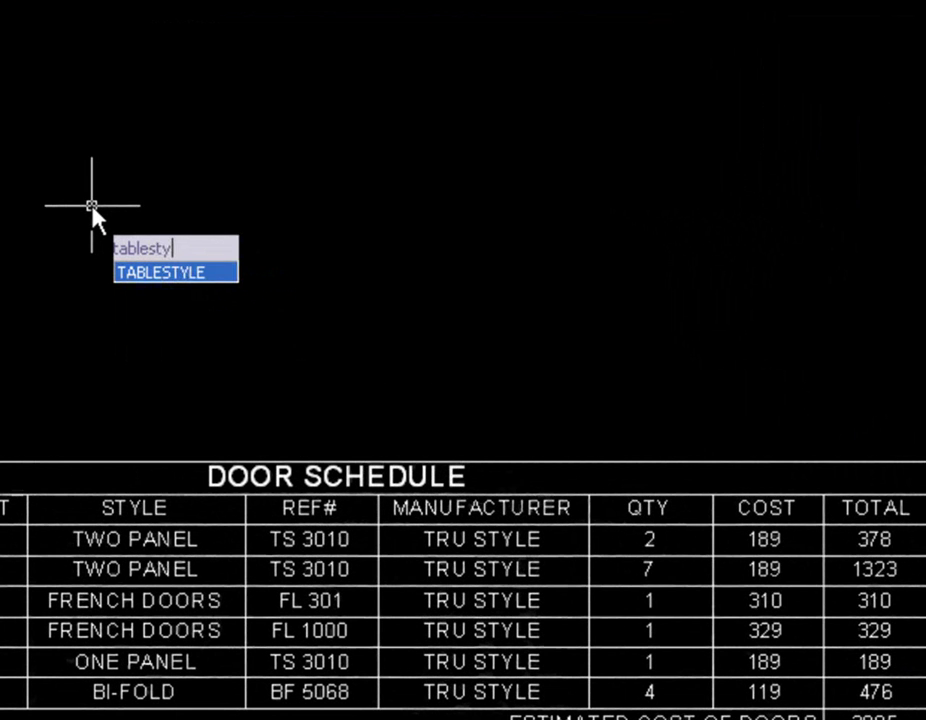
key("Return")
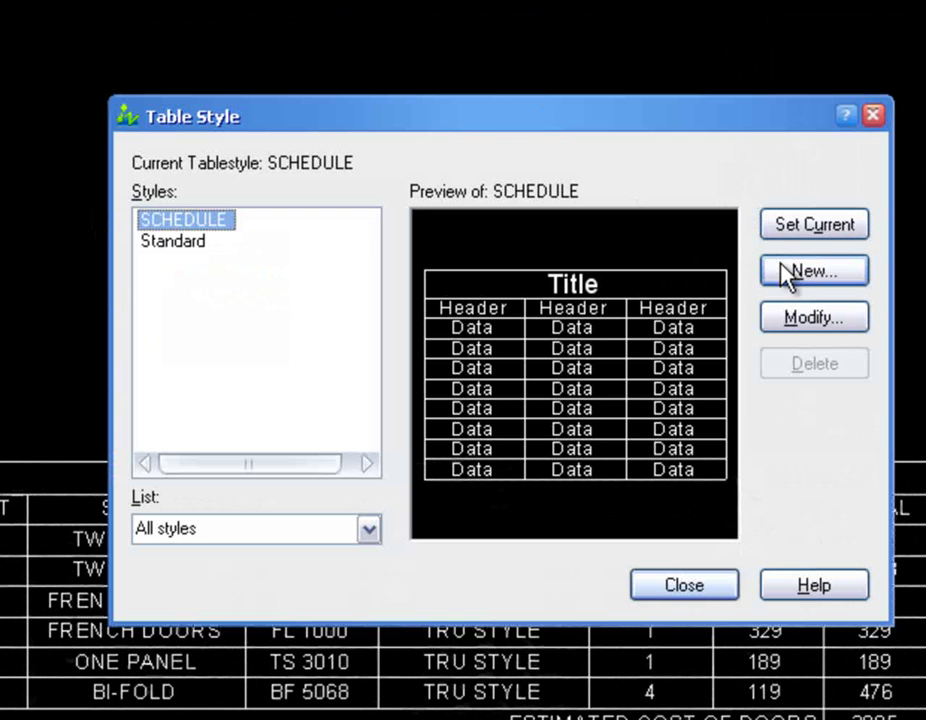
left_click(812, 318)
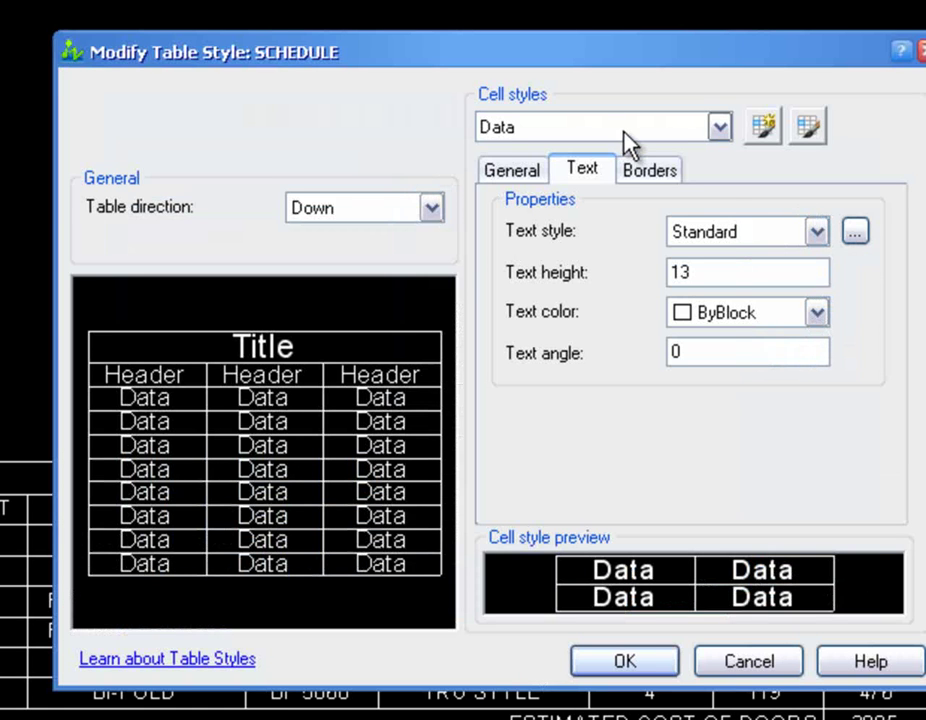
left_click(640, 138)
left_click(555, 153)
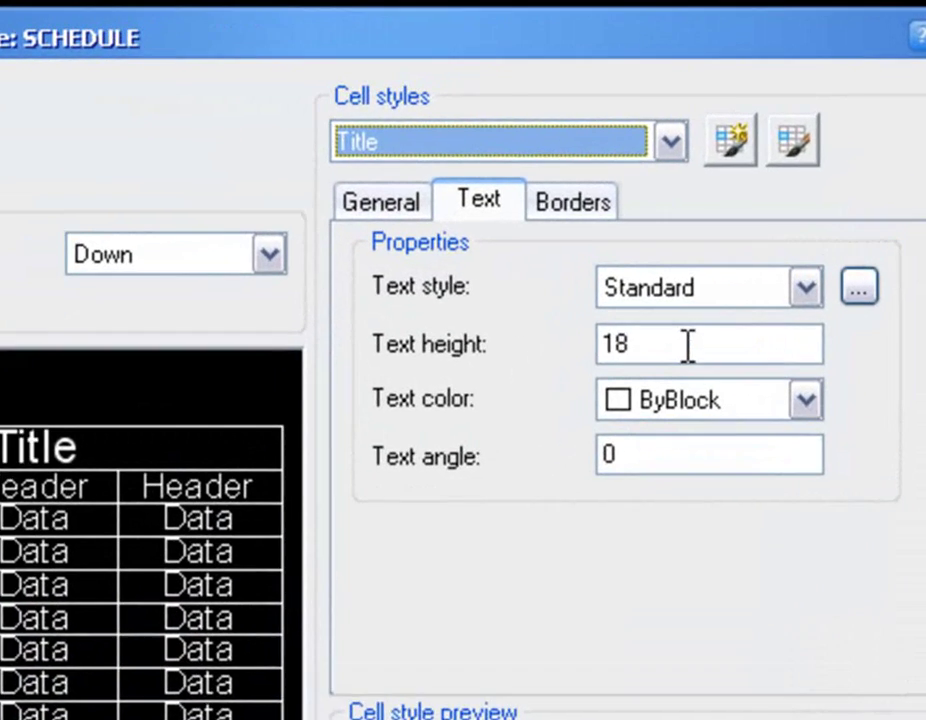
double_click(725, 280)
type("6.")
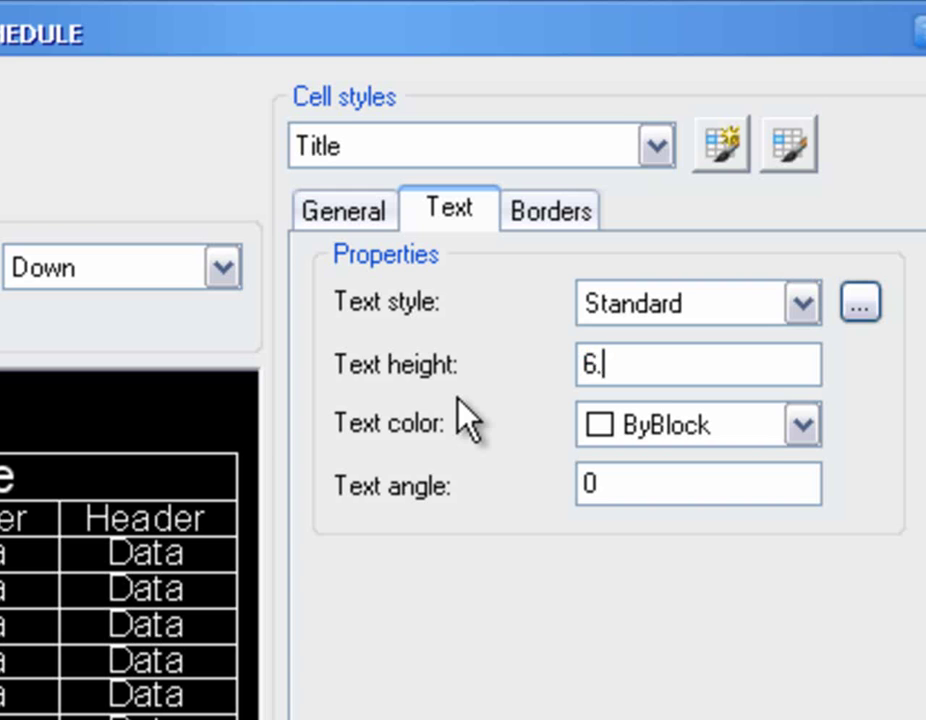
type("35")
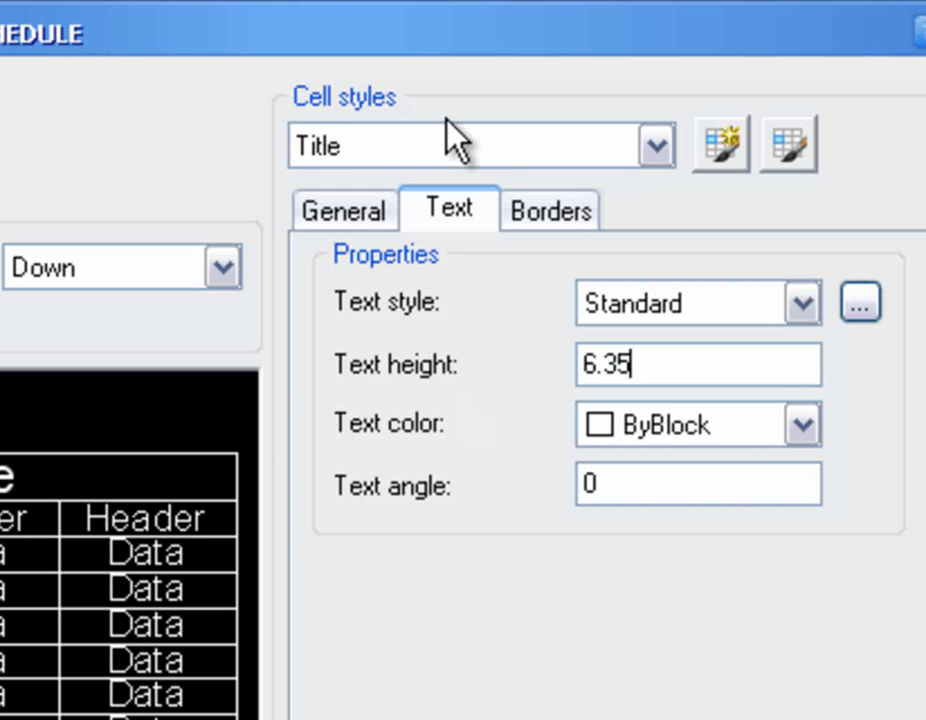
- Set Header and Data text heights to 4.56 and confirm the SCHEDULE style
left_click(450, 145)
left_click(413, 226)
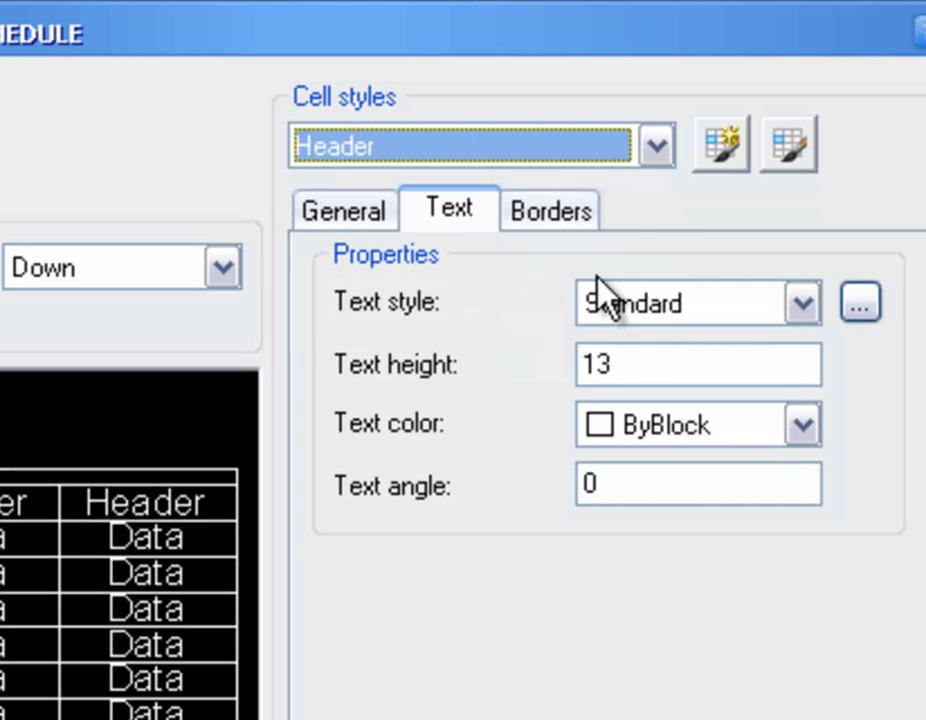
double_click(648, 352)
type("4.56")
left_click(495, 155)
left_click(331, 262)
double_click(585, 364)
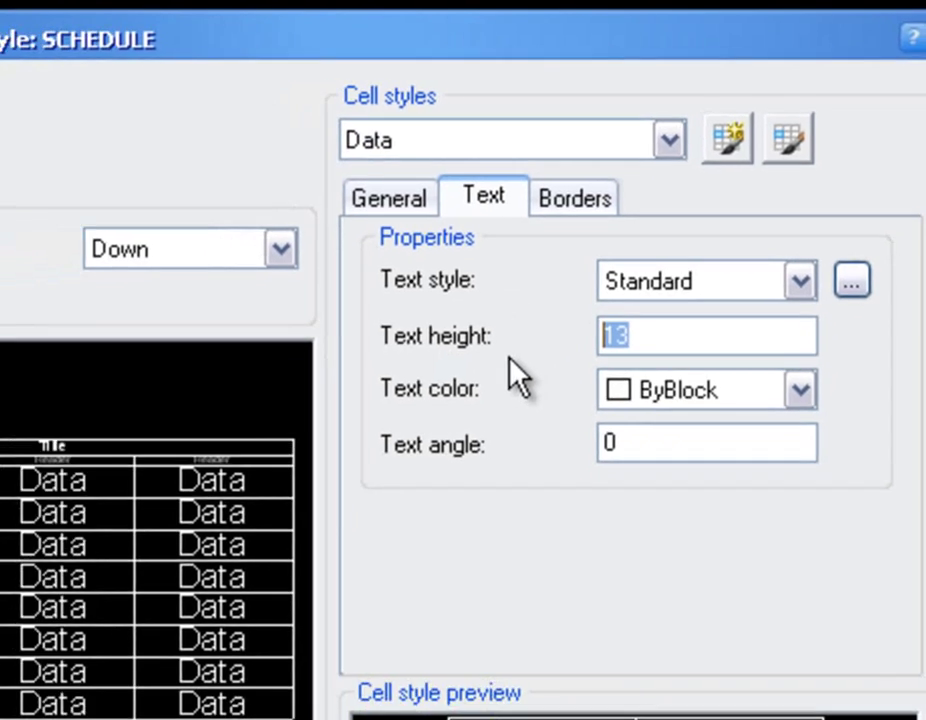
type("4.56")
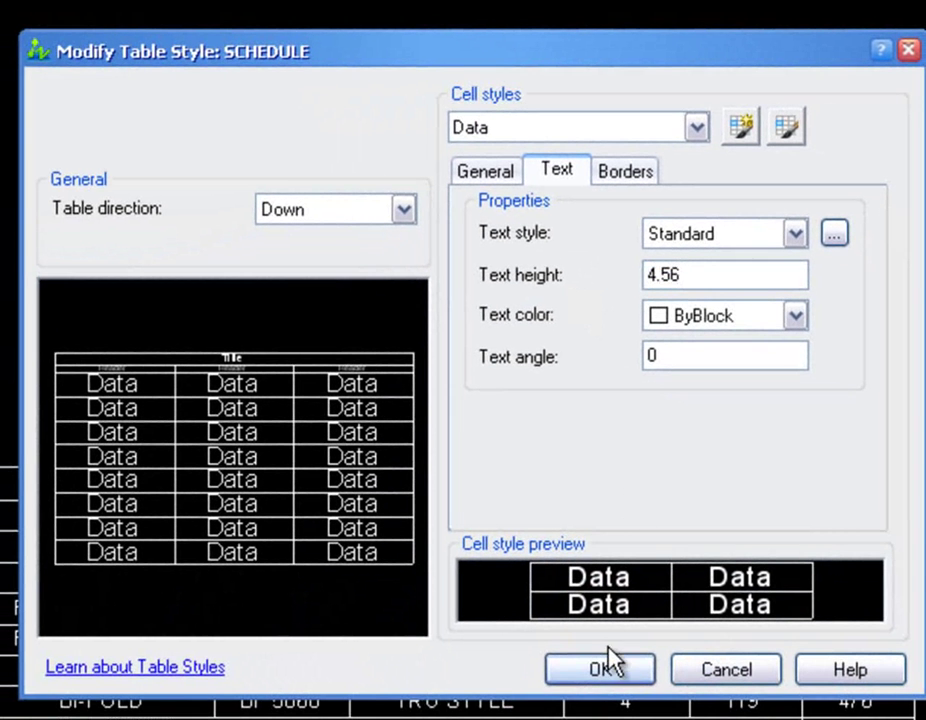
left_click(598, 674)
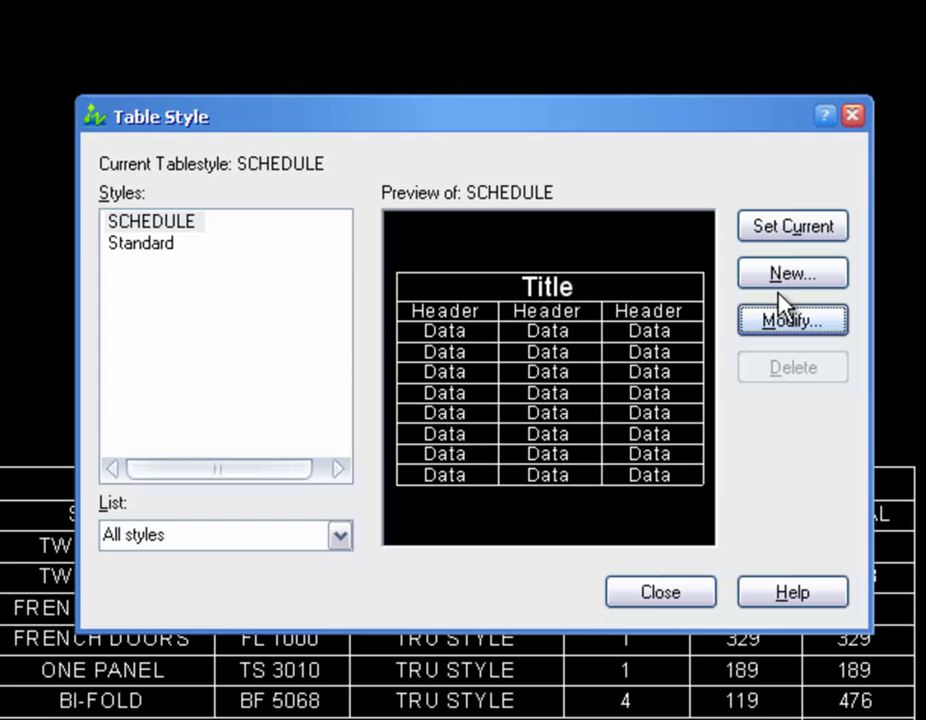
- Make SCHEDULE current and draw a new 8-column, 7-data-row table above the Door Schedule
left_click(780, 228)
left_click(655, 595)
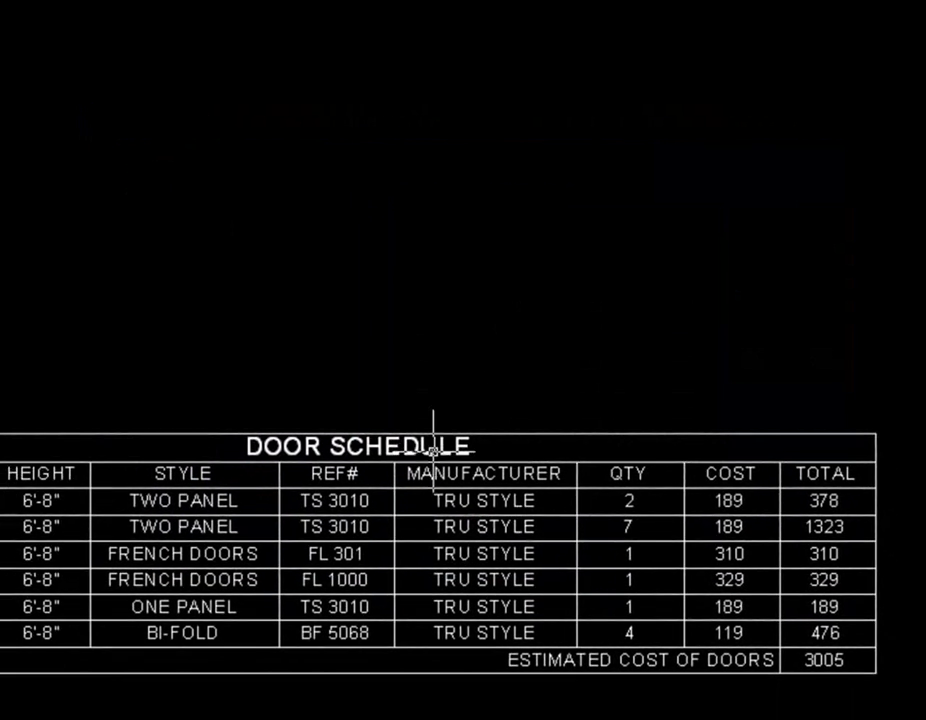
type("table")
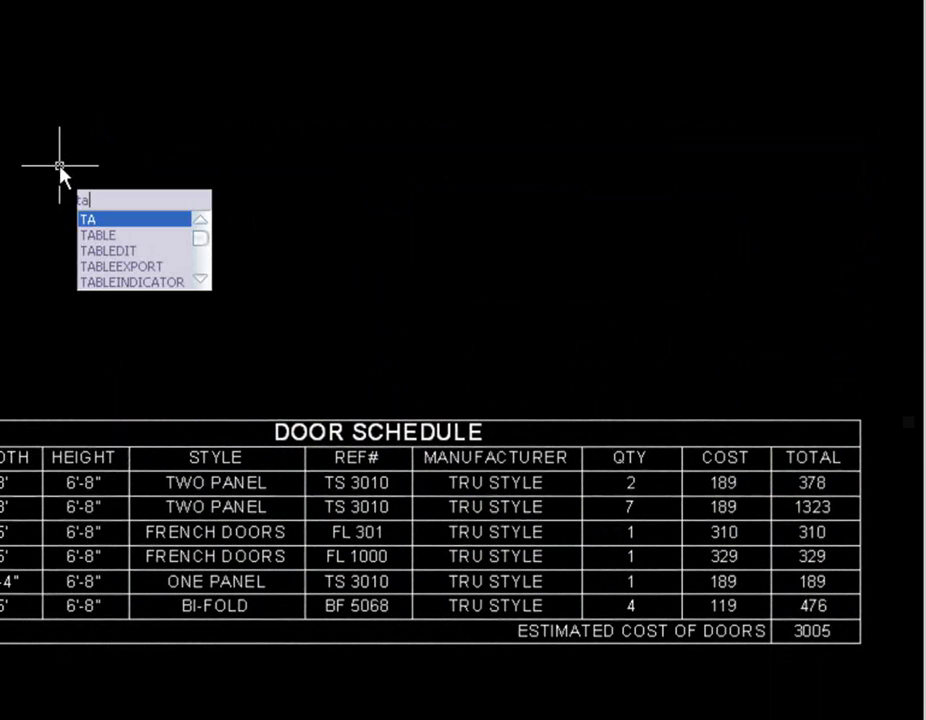
key("Return")
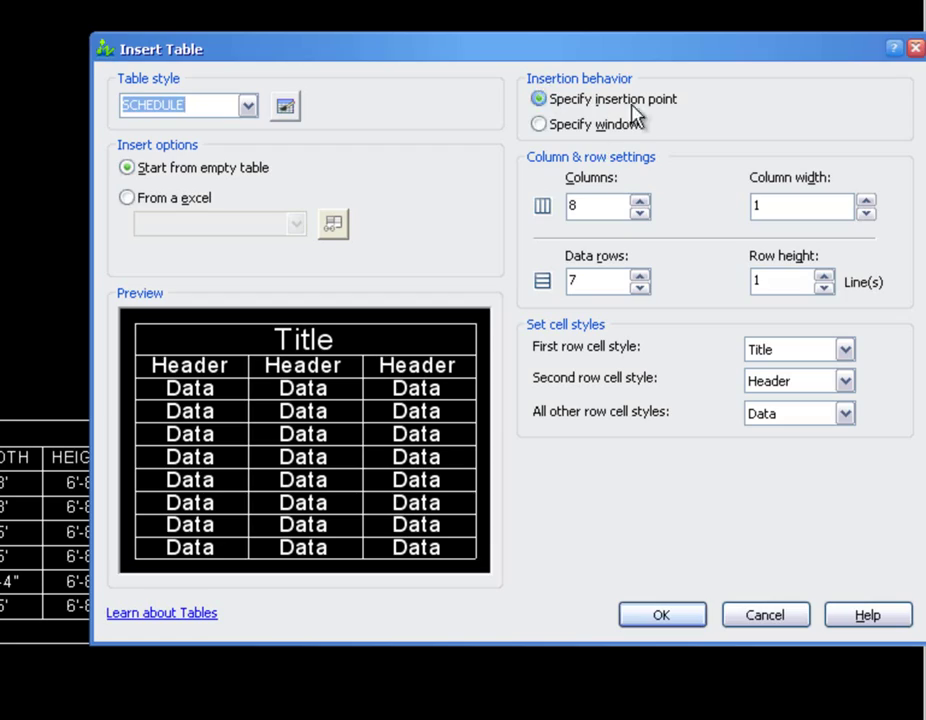
left_click(540, 124)
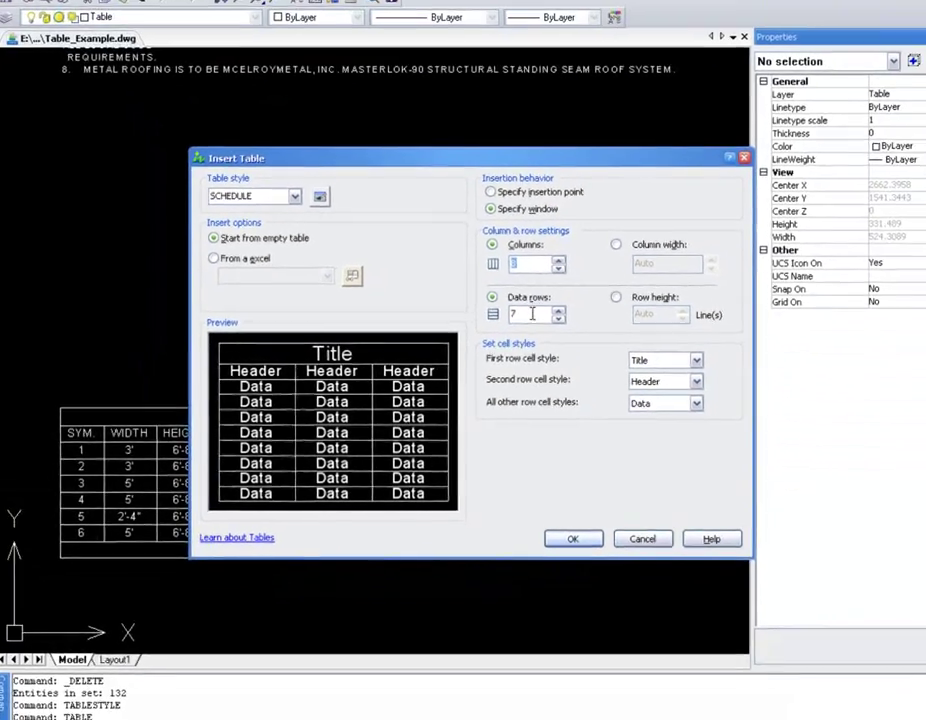
double_click(592, 284)
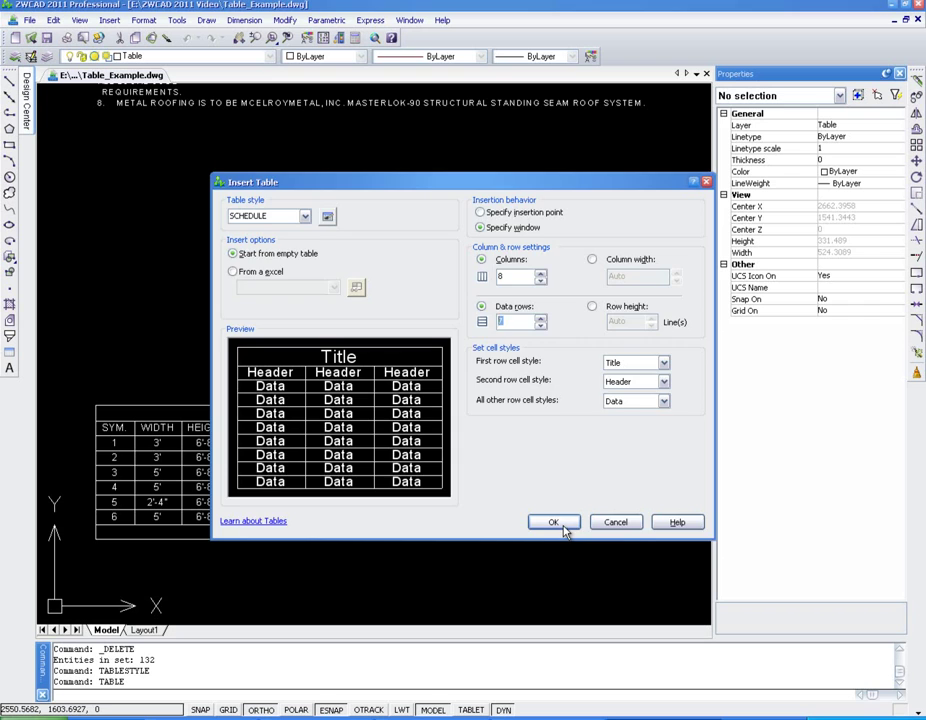
left_click(561, 523)
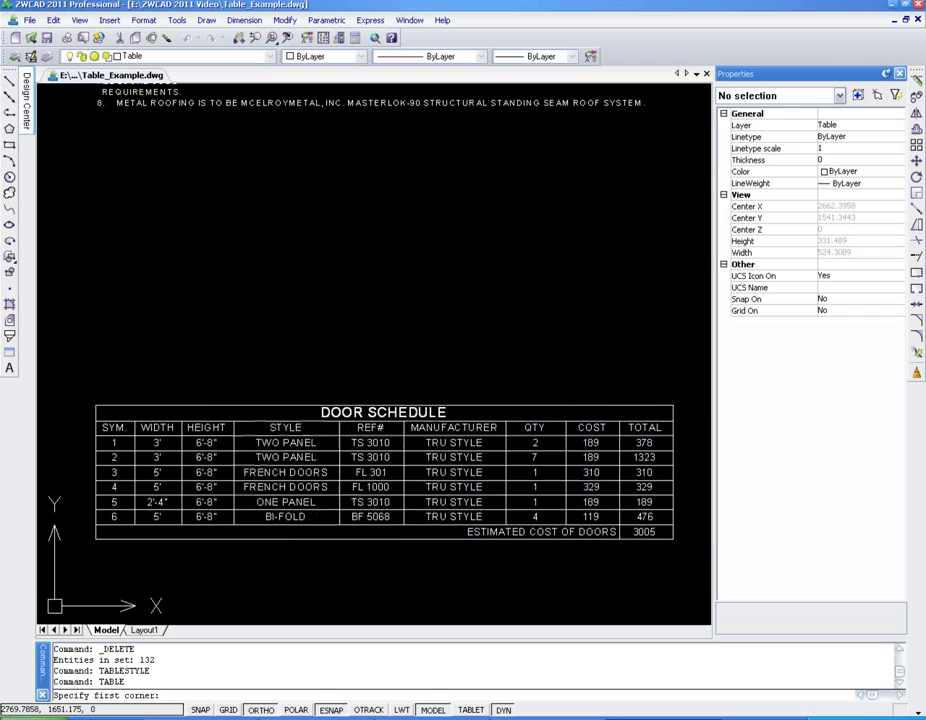
left_click(95, 221)
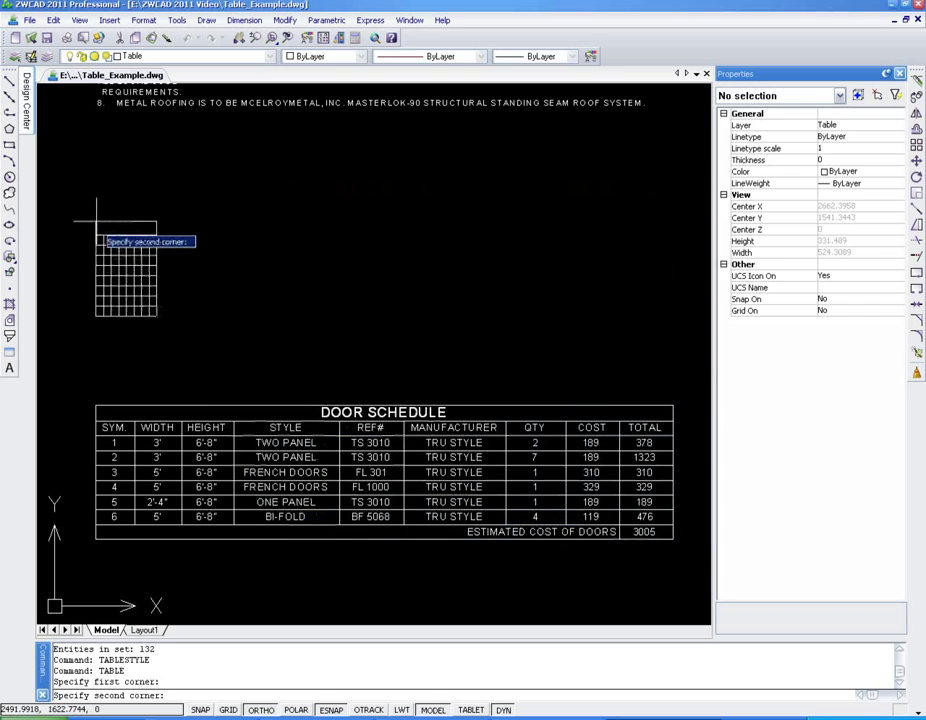
left_click(668, 346)
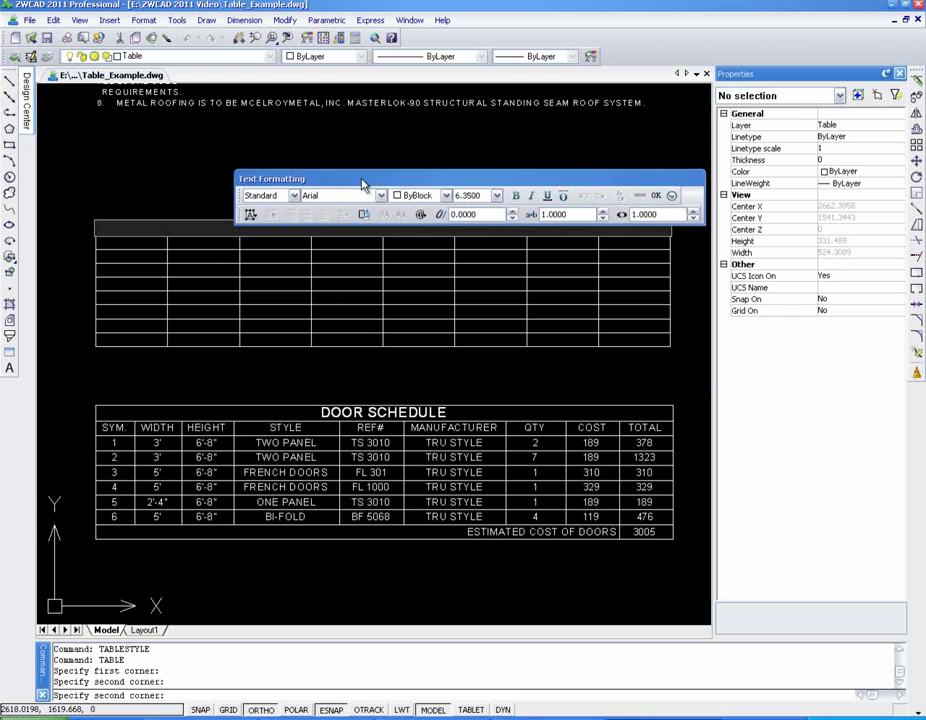
- Enter WINDOW SCHEDULE as the table title
left_click_drag(364, 179, 266, 145)
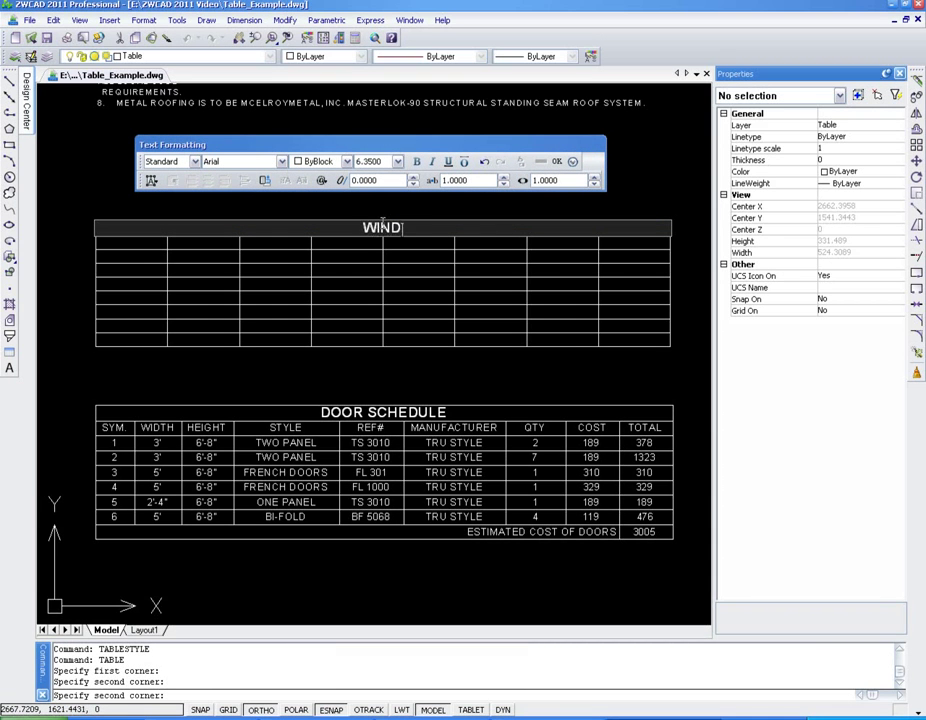
type("WINDOW S")
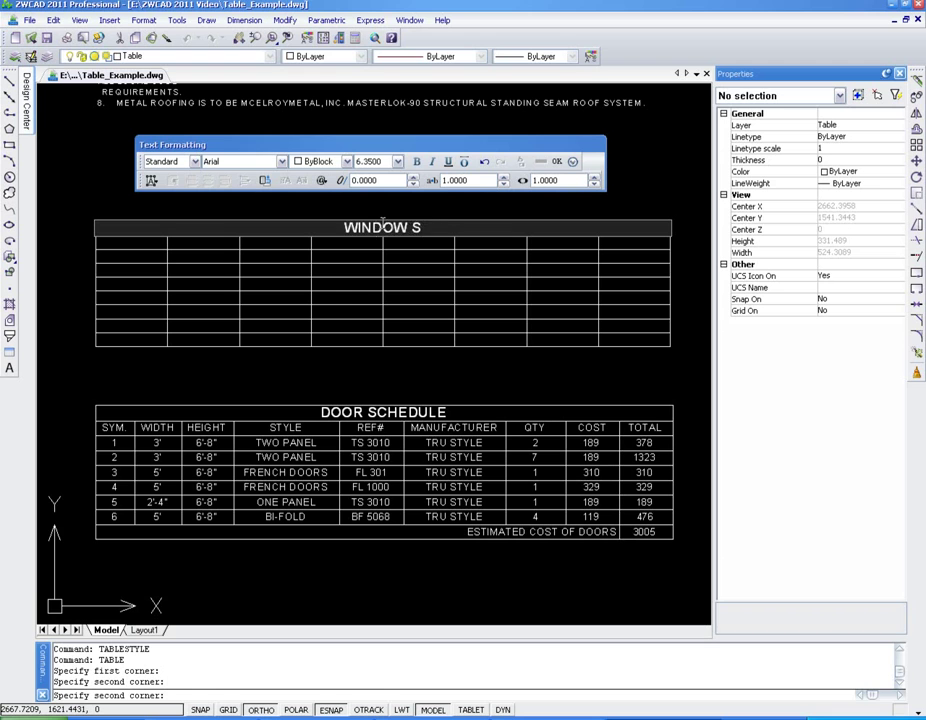
type("CHEDULE")
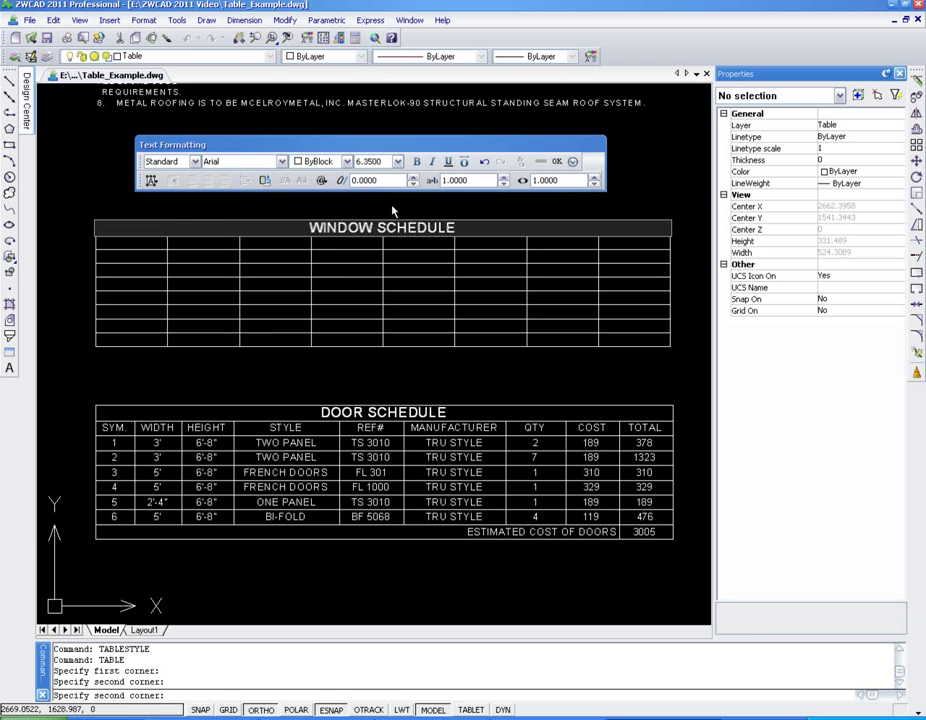
left_click(130, 242)
- Number the first column's cells 1 through 7
left_click(130, 242)
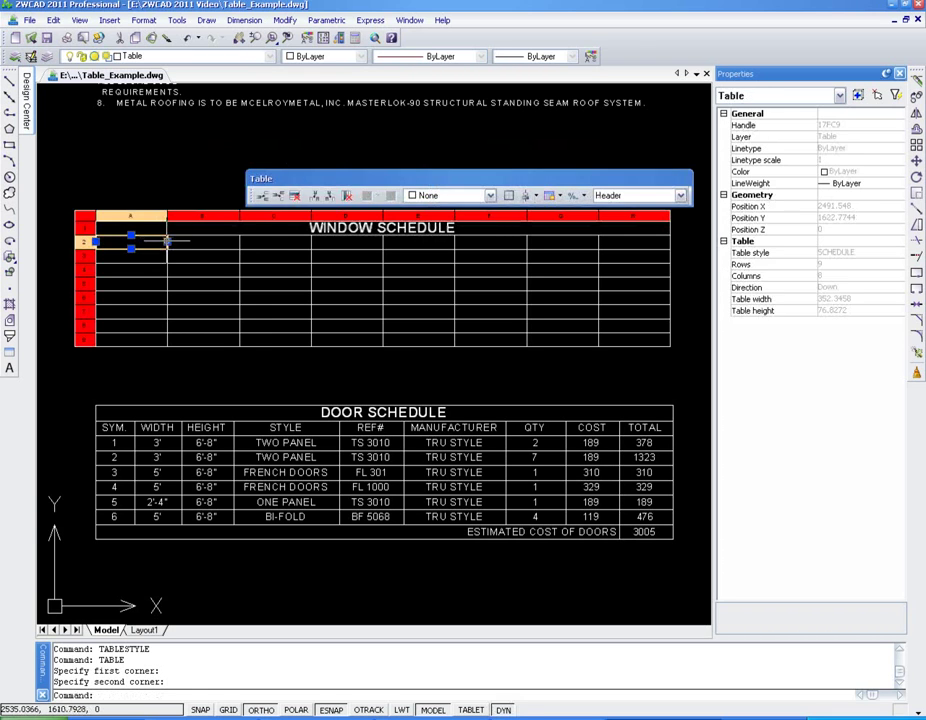
type("1")
key("Return")
type("2")
key("Return")
type("3")
key("Escape")
type("4")
key("Return")
type("5")
key("Return")
type("6")
key("Return")
type("7")
key("Return")
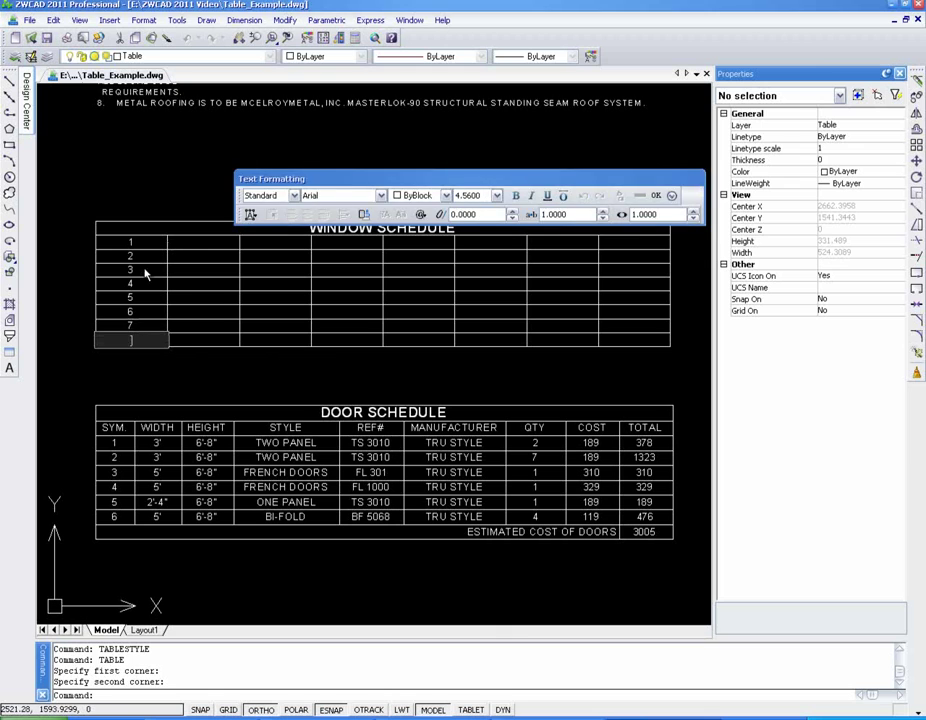
- Merge the bottom row's cells from column A to G
left_click(188, 377)
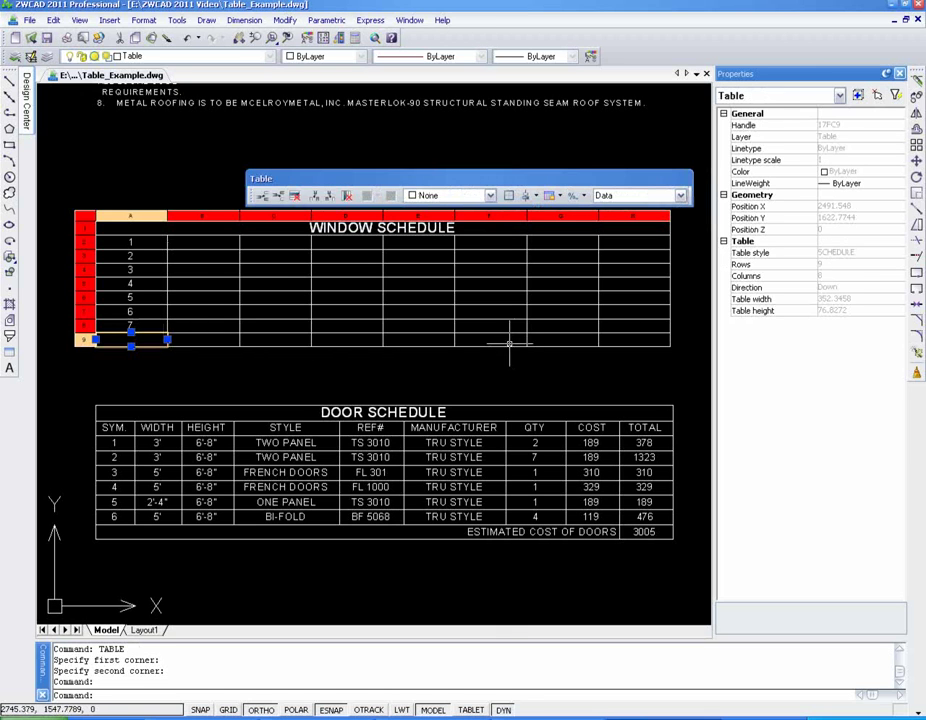
left_click(553, 340, "shift")
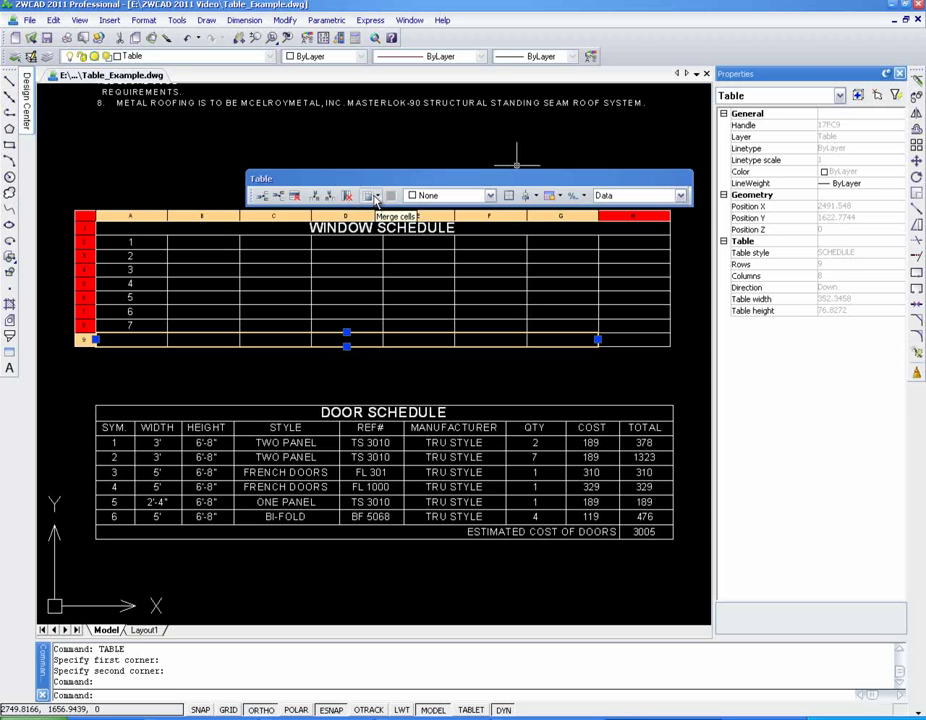
left_click(376, 197)
left_click(377, 210)
key("Escape")
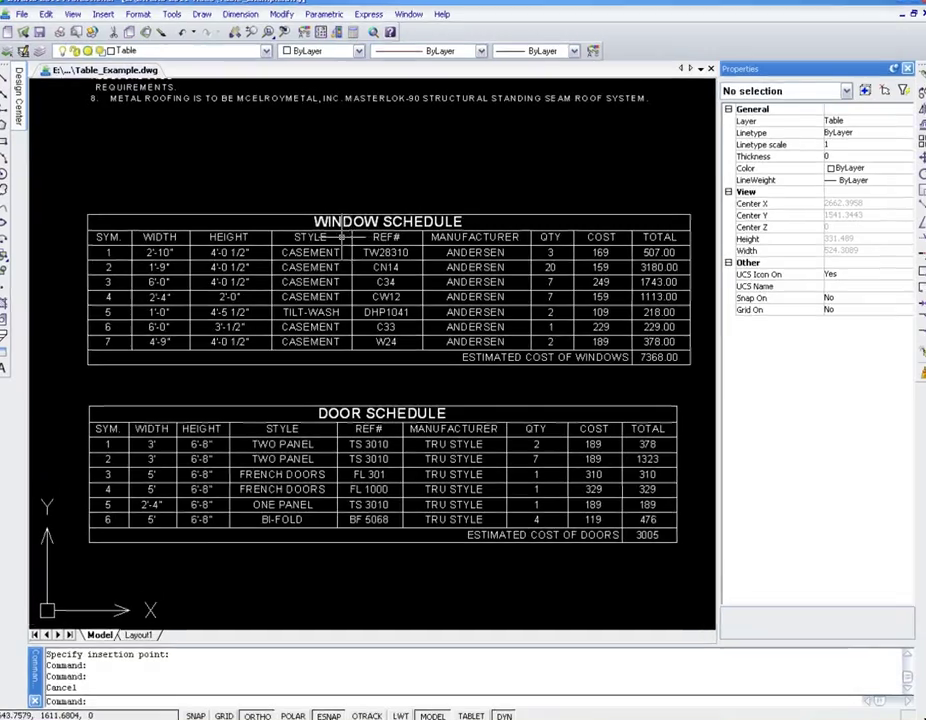
- Drag the STYLE and REF# column edges left, shrinking the table to about 352.71 wide
left_click(348, 242)
left_click(338, 223)
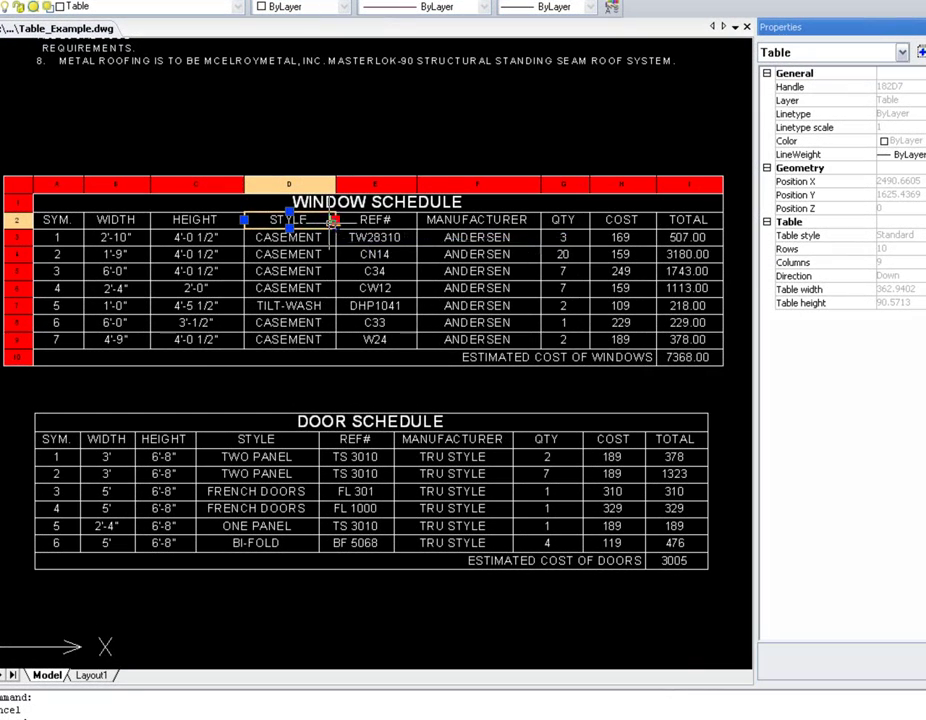
left_click(325, 223)
left_click(283, 219)
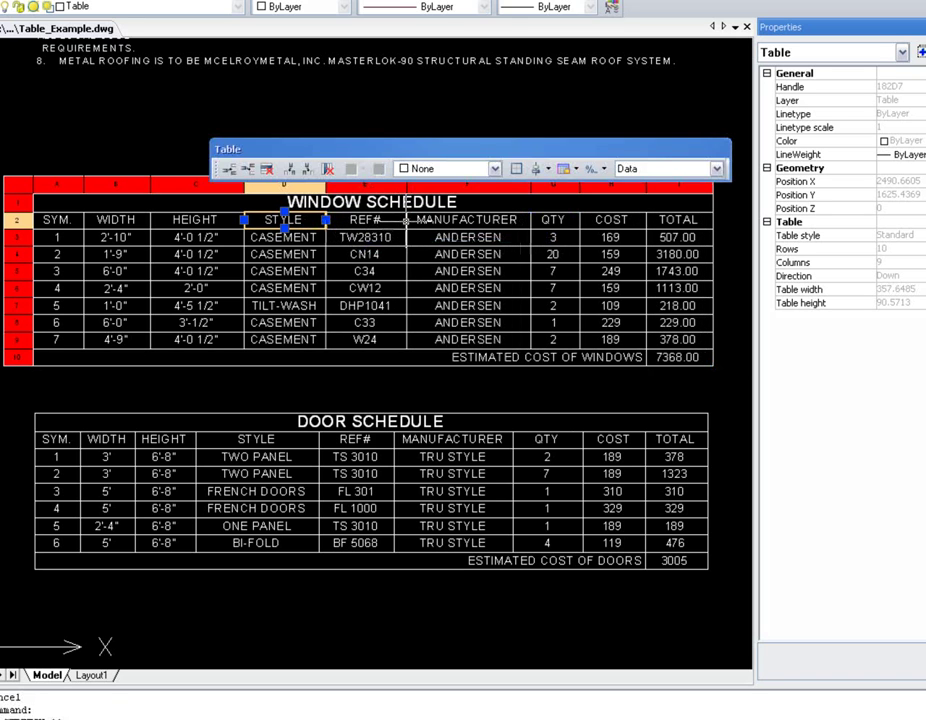
left_click(367, 219)
left_click(407, 219)
left_click(397, 220)
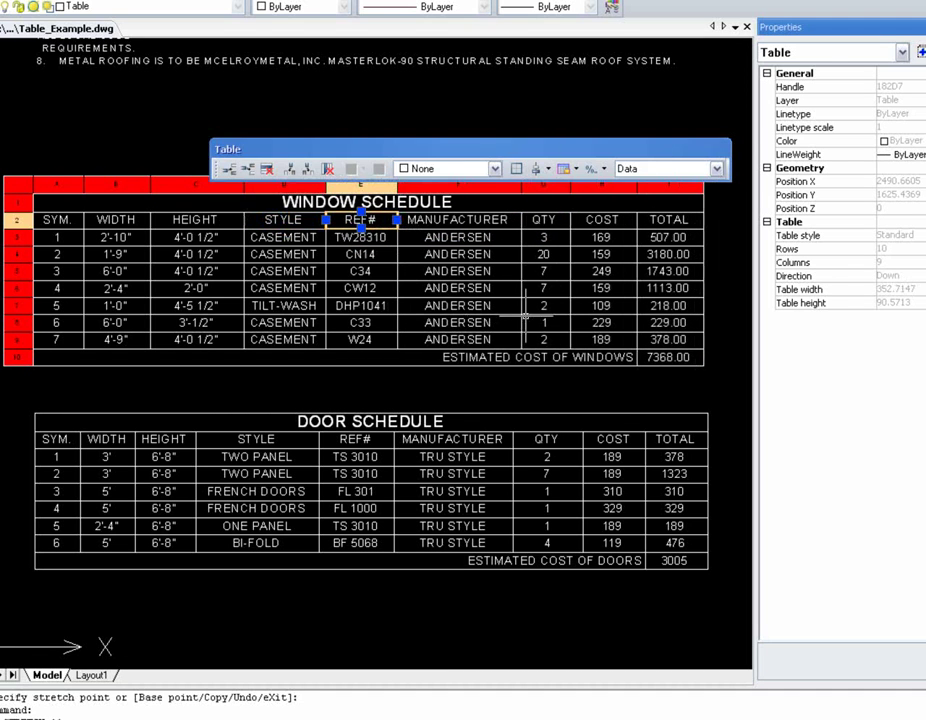
key("Escape")
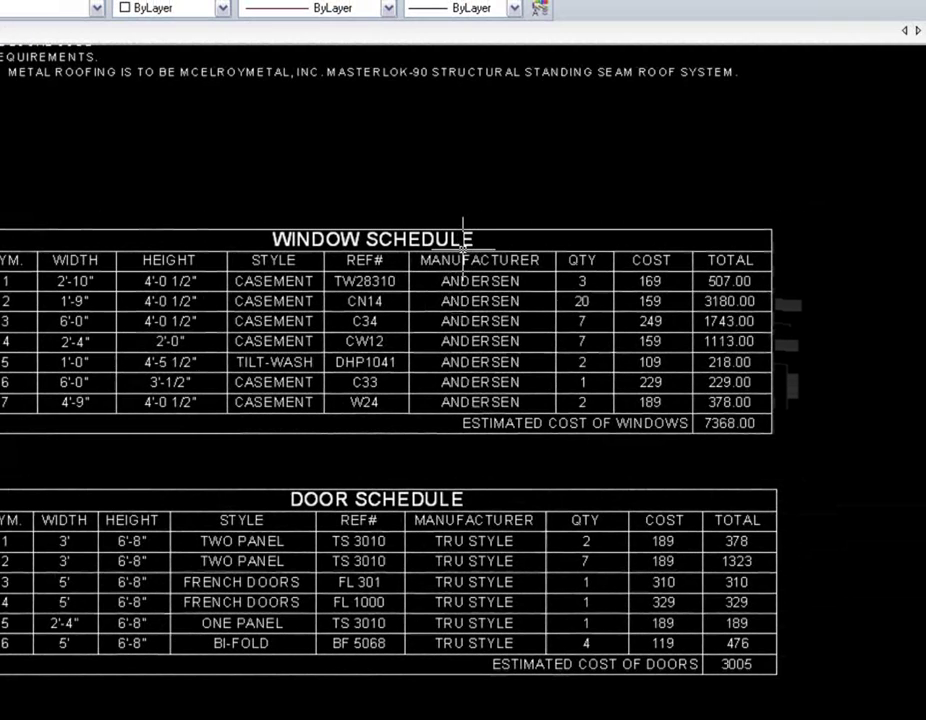
- Export the Window Schedule with TABLEEXPORT to Window_Shedule.xls and open it in Excel
type("TABLEEXPOR")
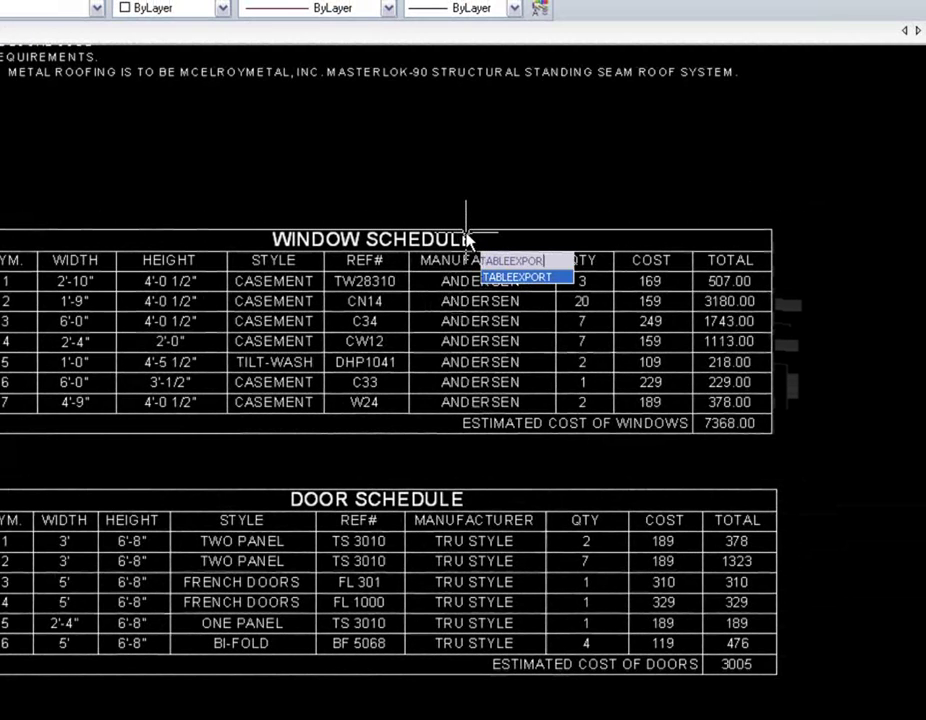
key("Return")
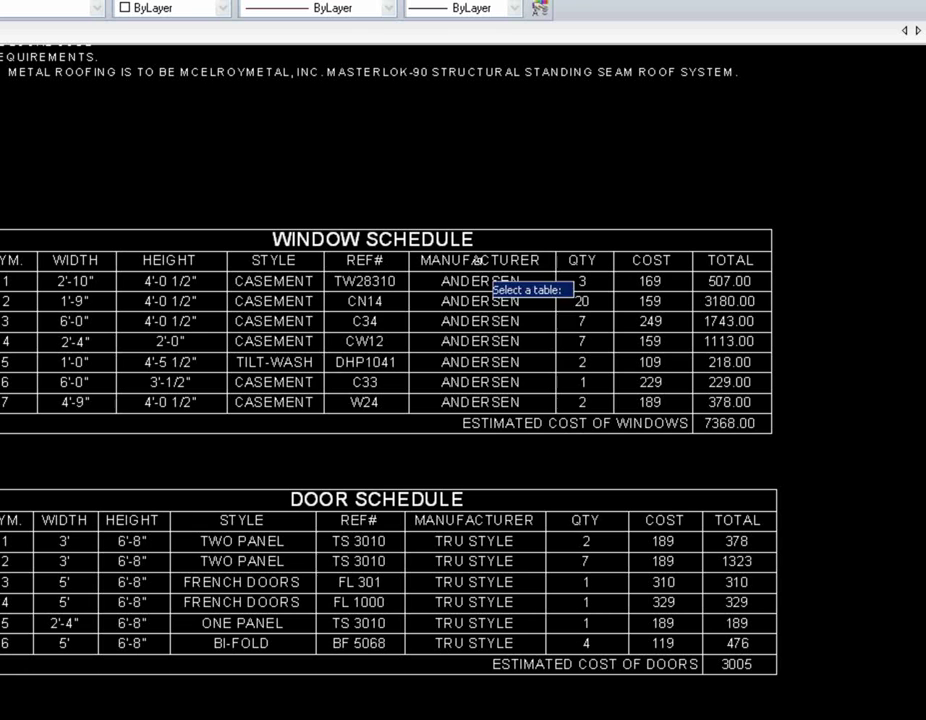
left_click(474, 236)
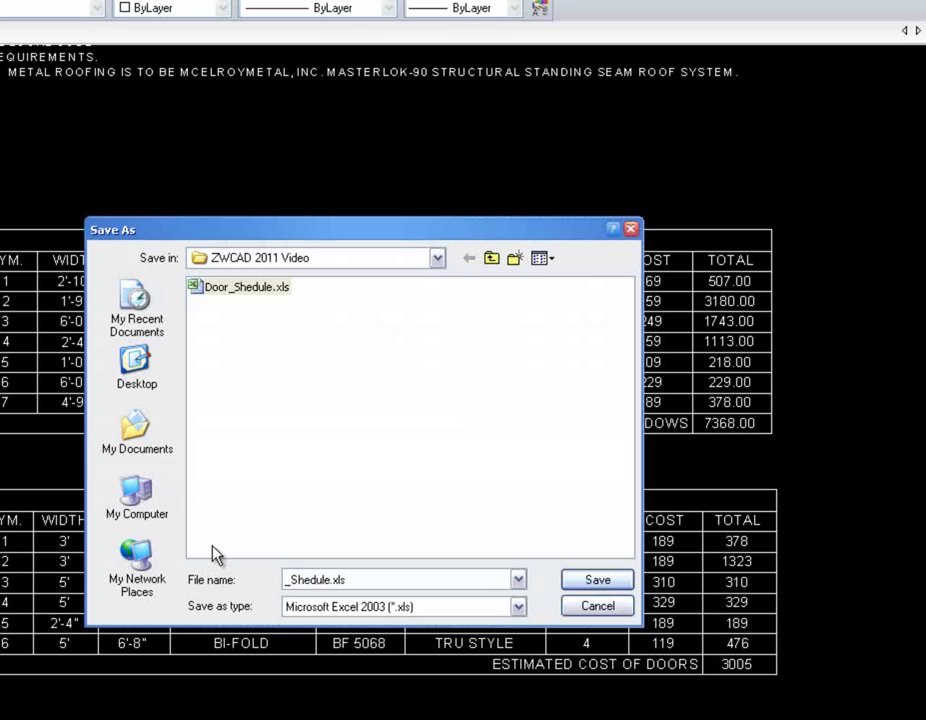
type("Windo")
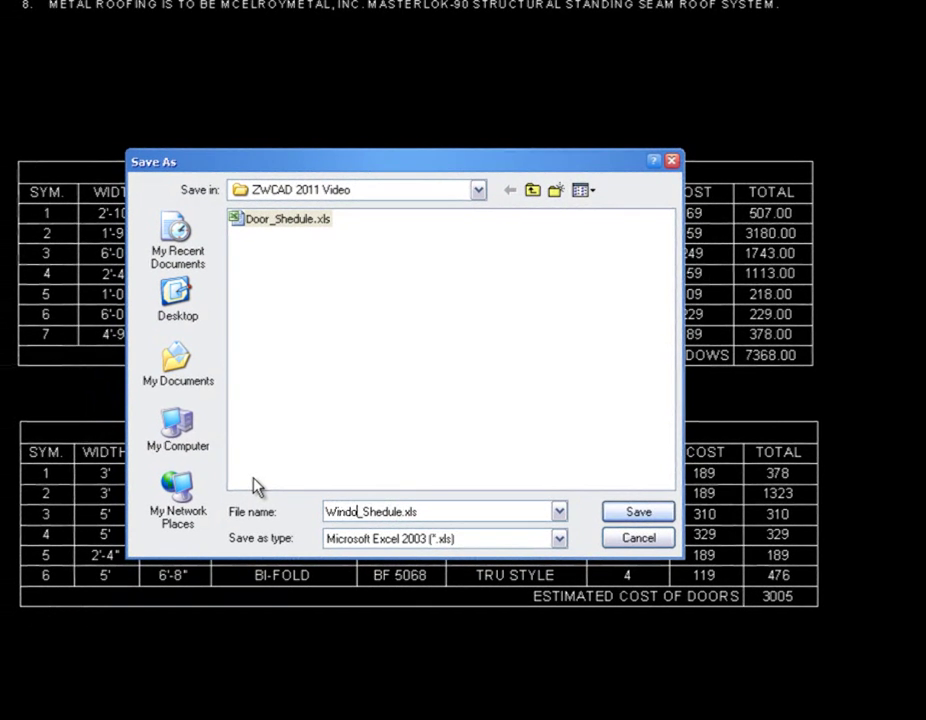
type("w")
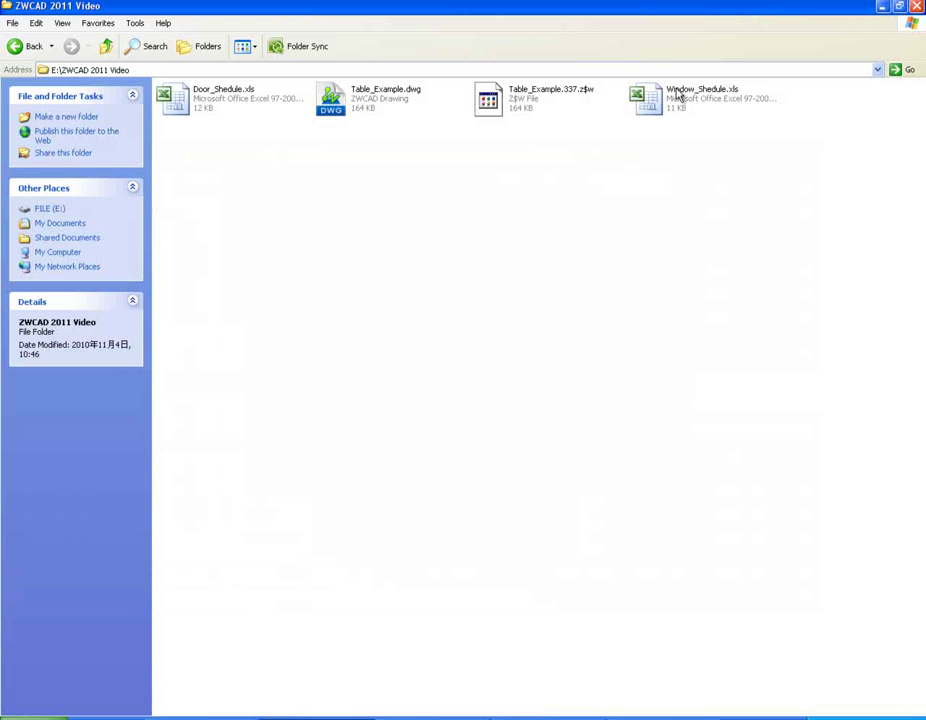
double_click(662, 114)
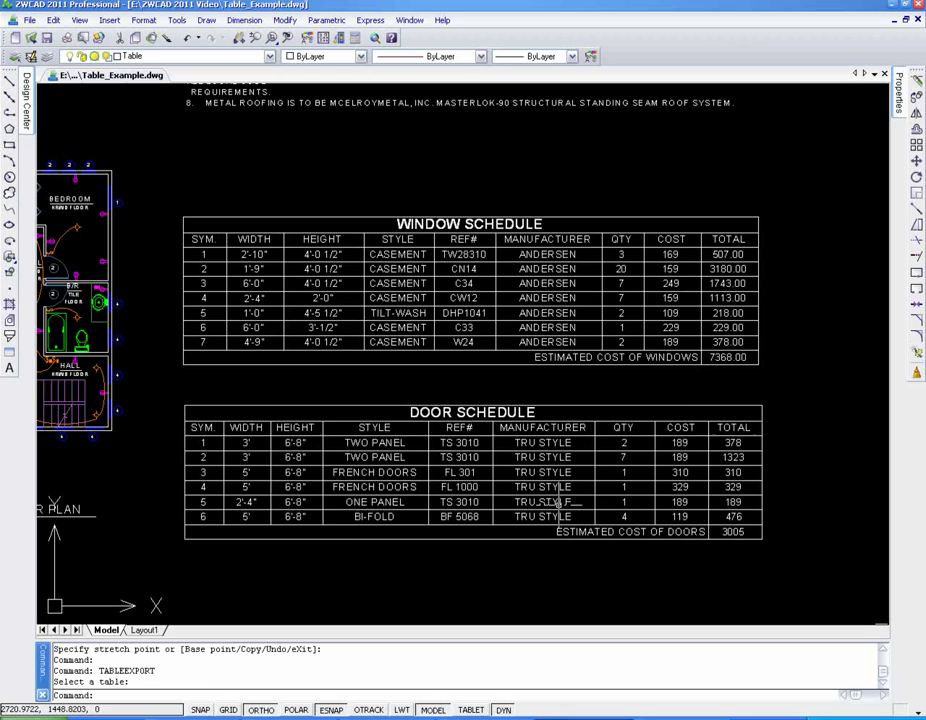
- Zoom to extents to see both floor plans, the notes, and both schedules
middle_click(488, 571)
middle_click(488, 571)
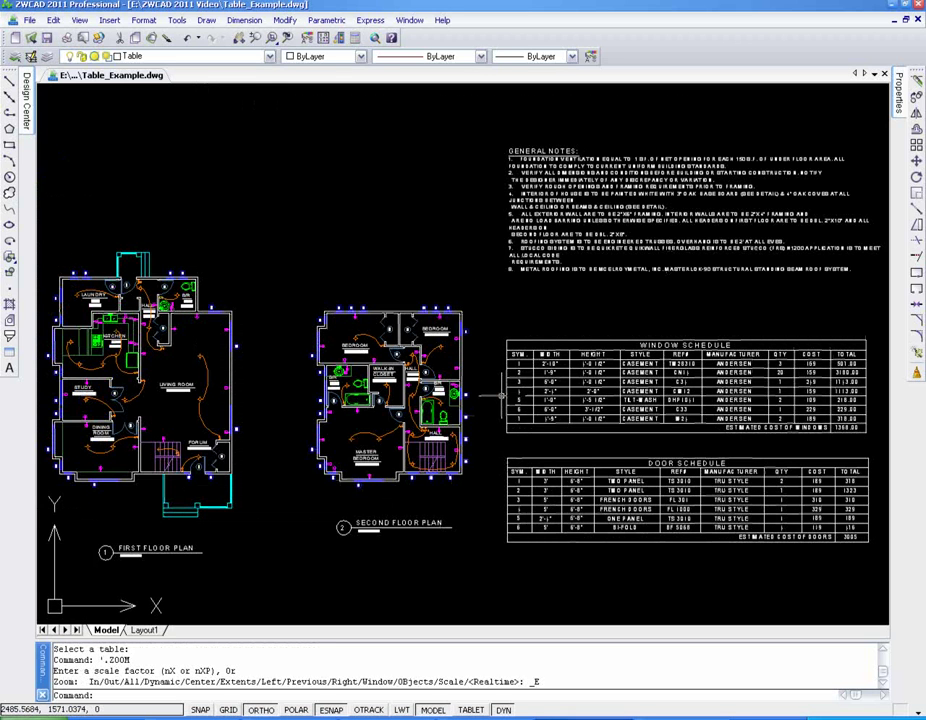